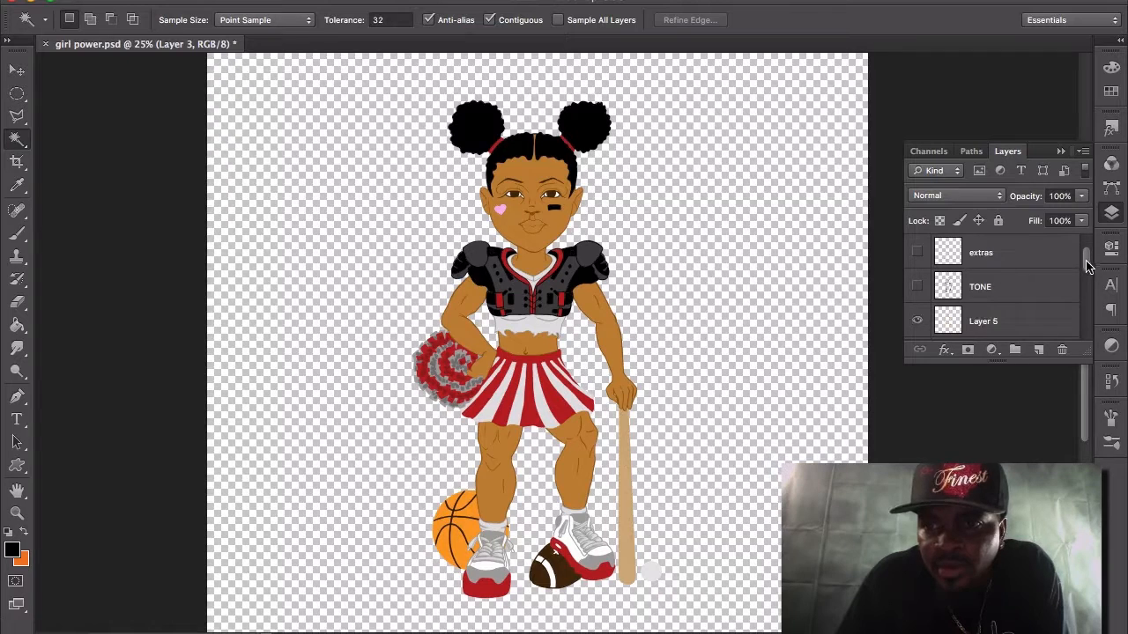
Hide the Layer 5, outline, flat color, Layer 3, basketball and mask layers one after another.
{"action": "left_click", "coordinate": [918, 287]}
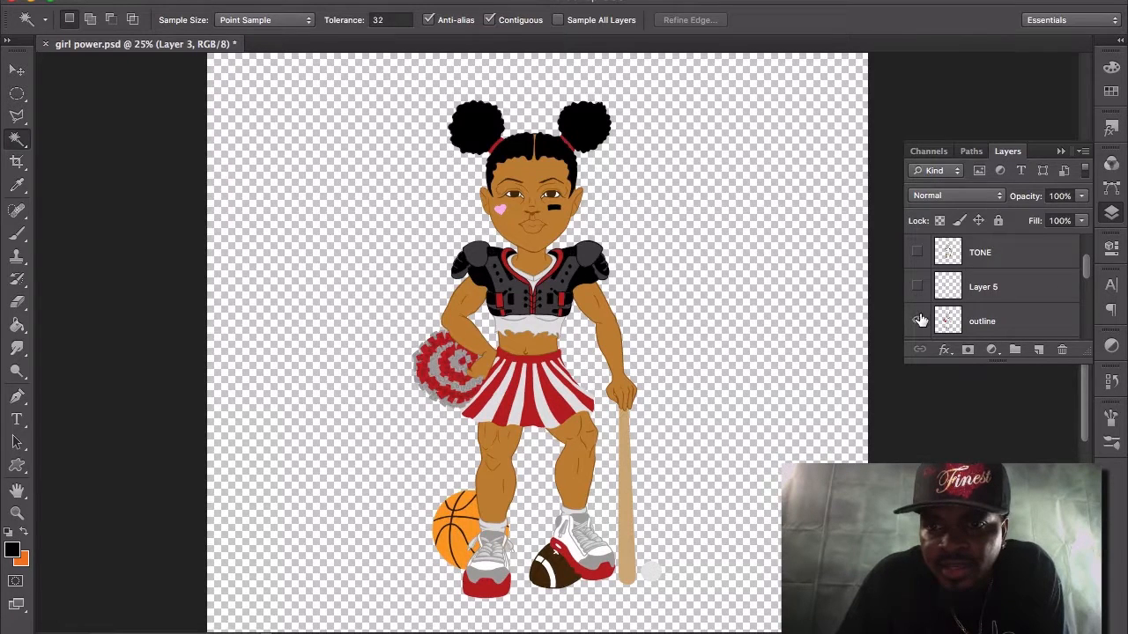
{"action": "left_click", "coordinate": [917, 320]}
{"action": "left_click_drag", "start_coordinate": [1089, 271], "coordinate": [1089, 280]}
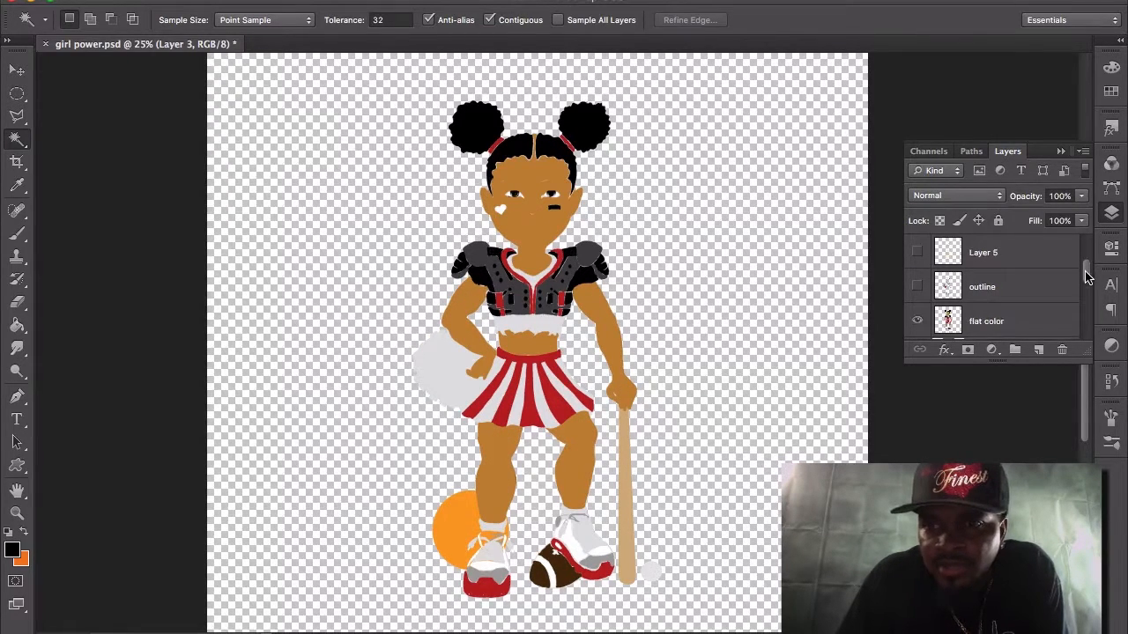
{"action": "left_click", "coordinate": [917, 322]}
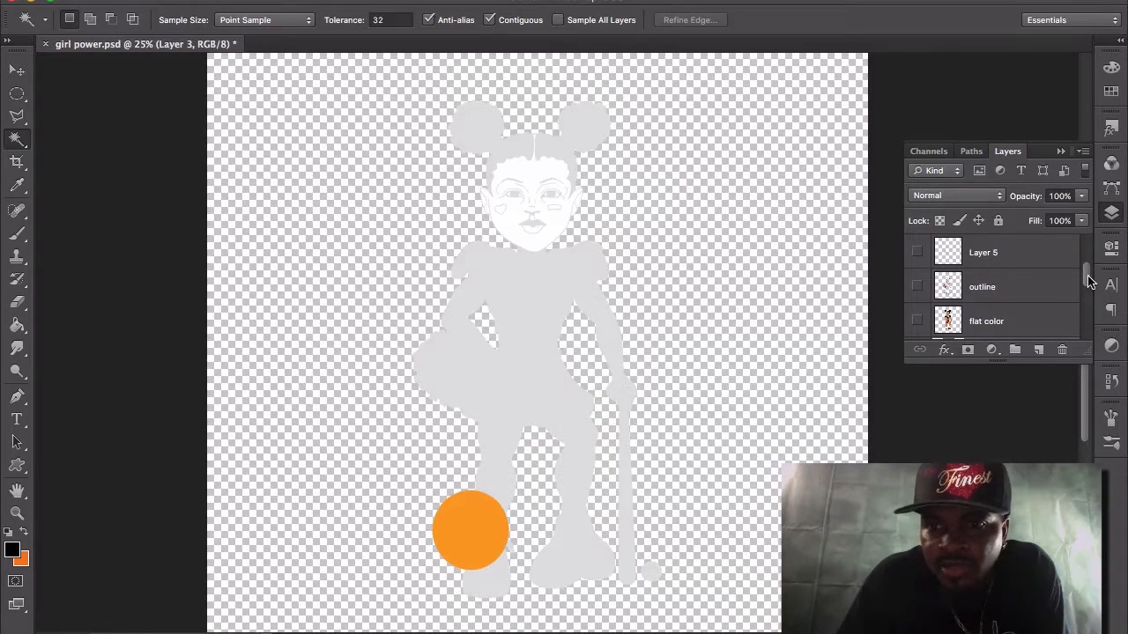
{"action": "left_click_drag", "start_coordinate": [1084, 277], "coordinate": [1087, 289]}
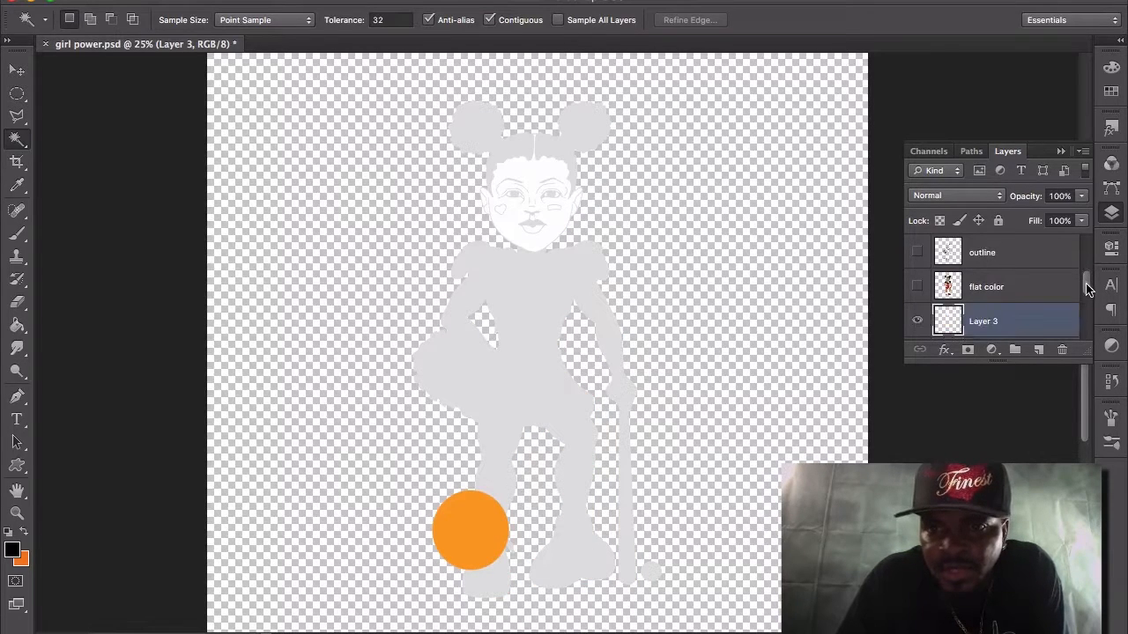
{"action": "left_click", "coordinate": [917, 320]}
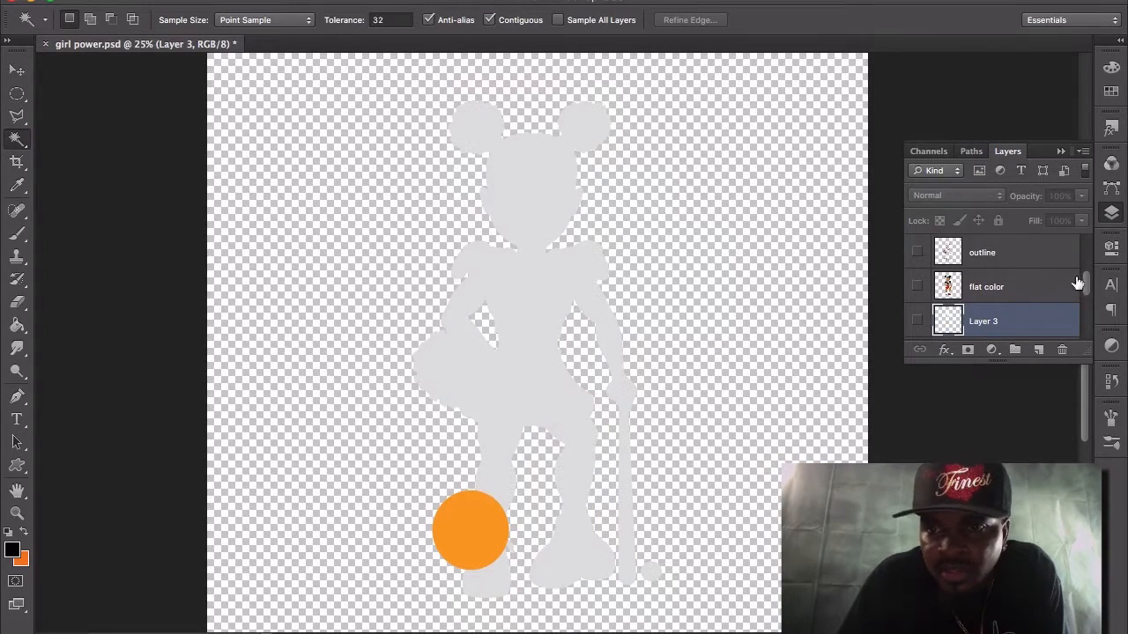
{"action": "left_click_drag", "start_coordinate": [1088, 280], "coordinate": [1091, 291]}
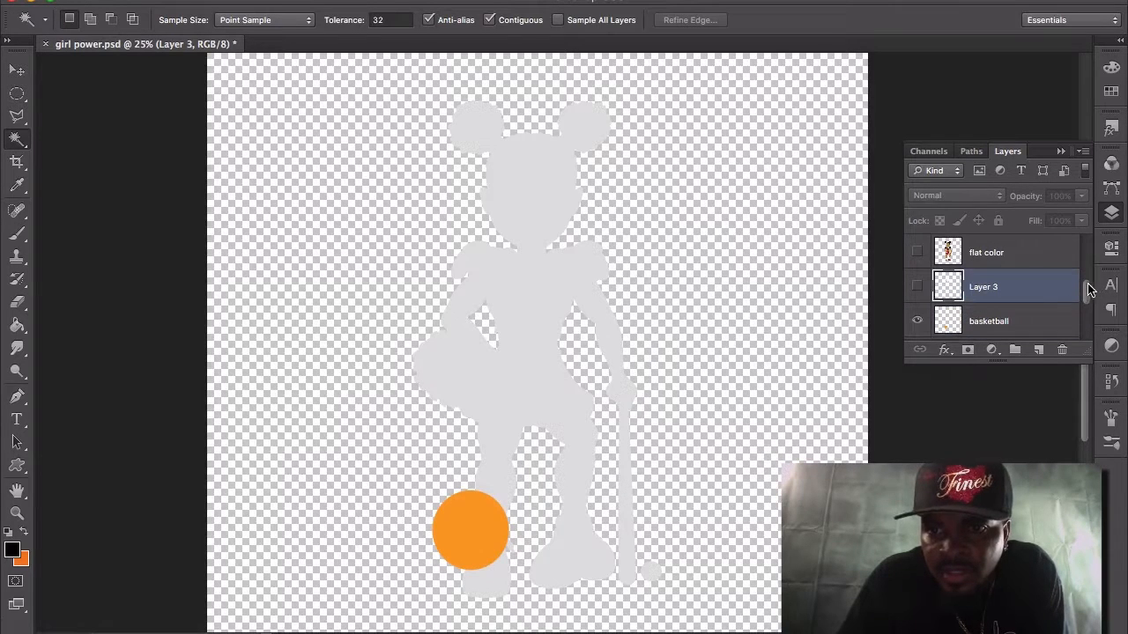
{"action": "left_click", "coordinate": [917, 323]}
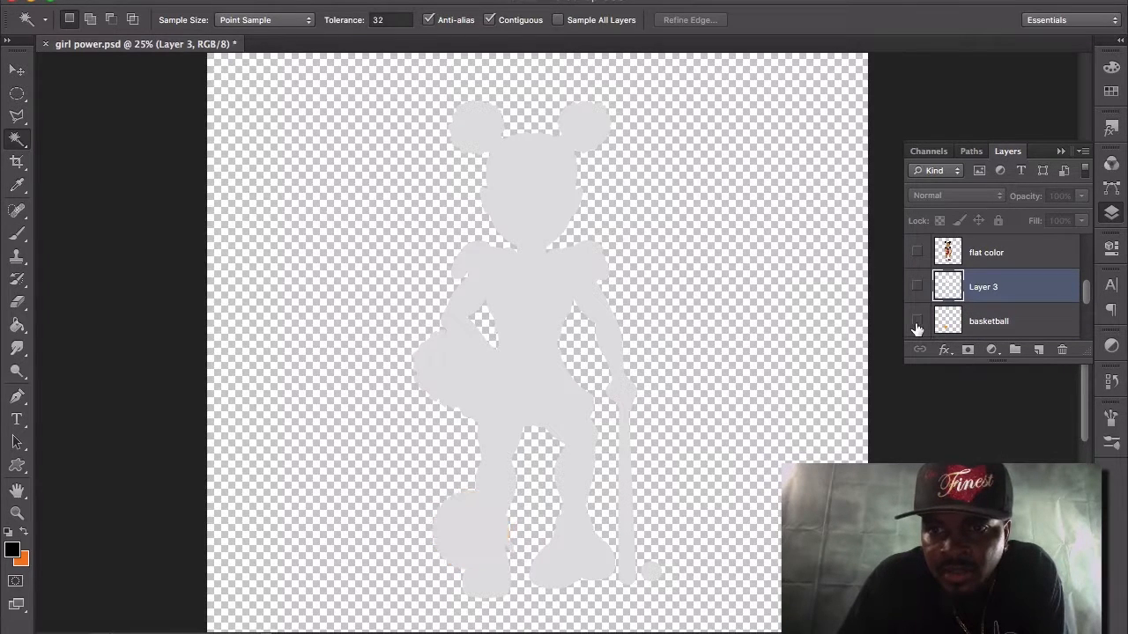
{"action": "left_click_drag", "start_coordinate": [1087, 292], "coordinate": [1090, 304]}
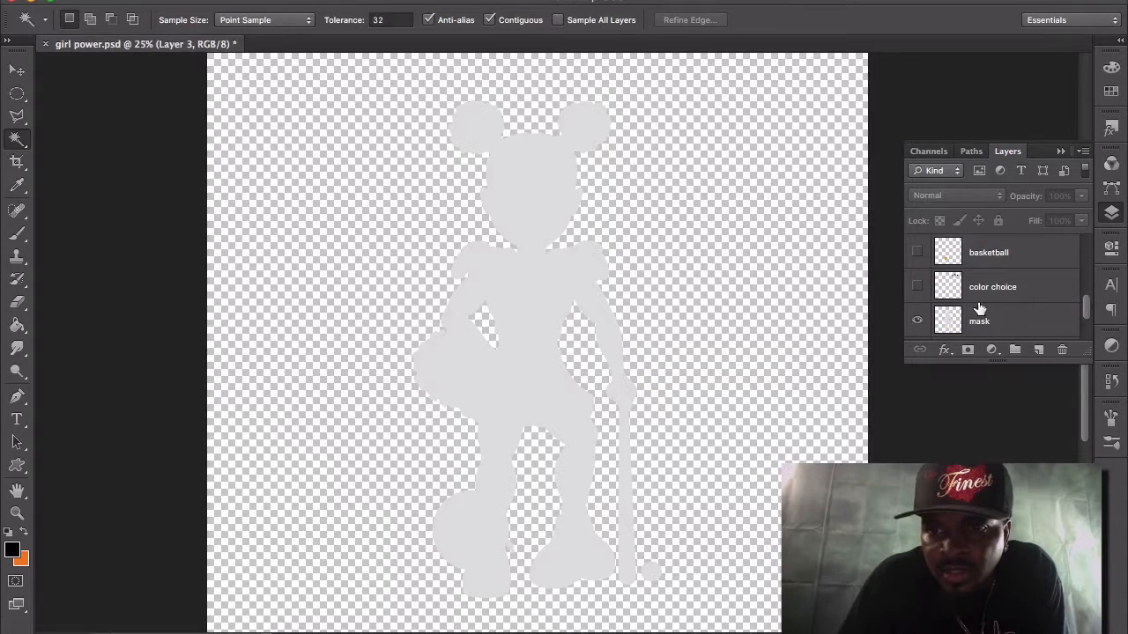
{"action": "left_click", "coordinate": [917, 321]}
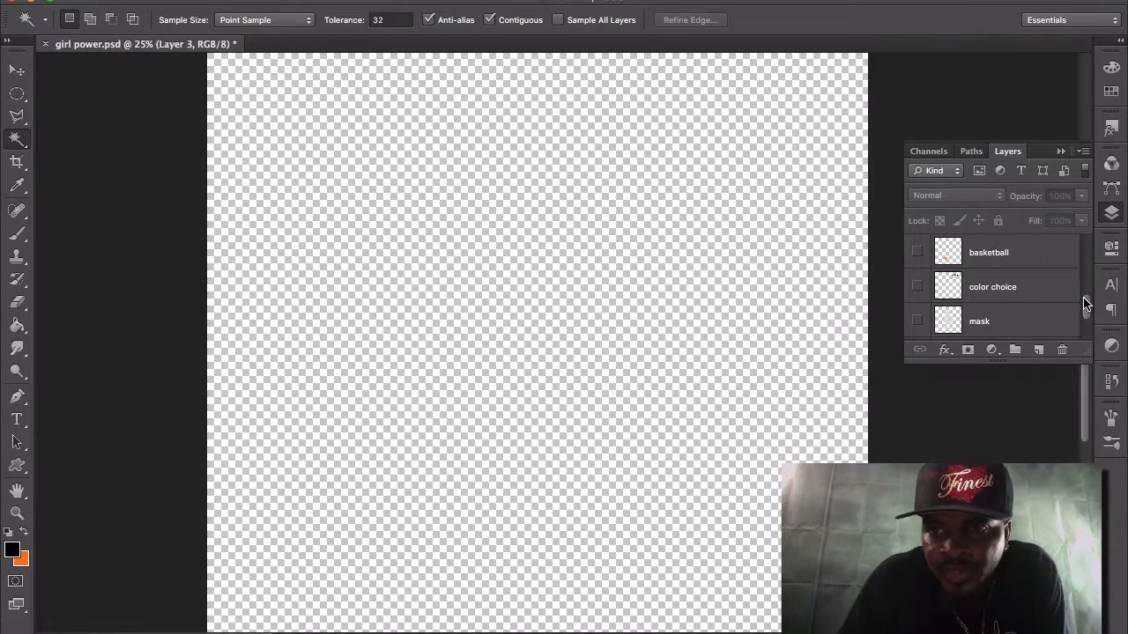
Show the img092 pencil sketch layer on its own above the hidden Background.
{"action": "left_click_drag", "start_coordinate": [1084, 298], "coordinate": [1089, 312]}
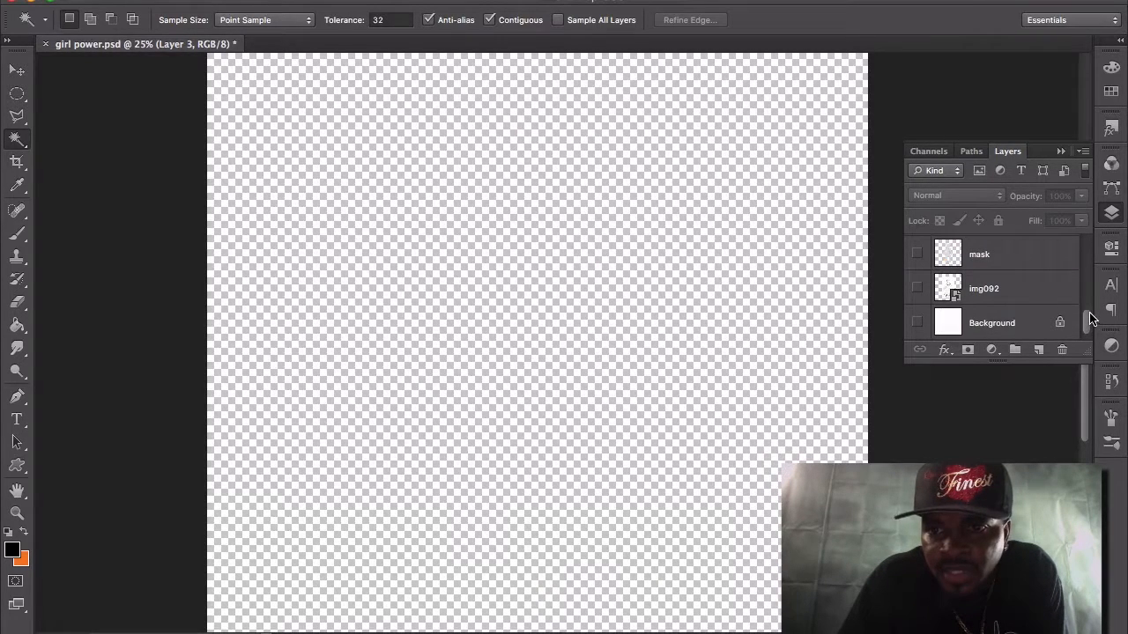
{"action": "left_click", "coordinate": [917, 288]}
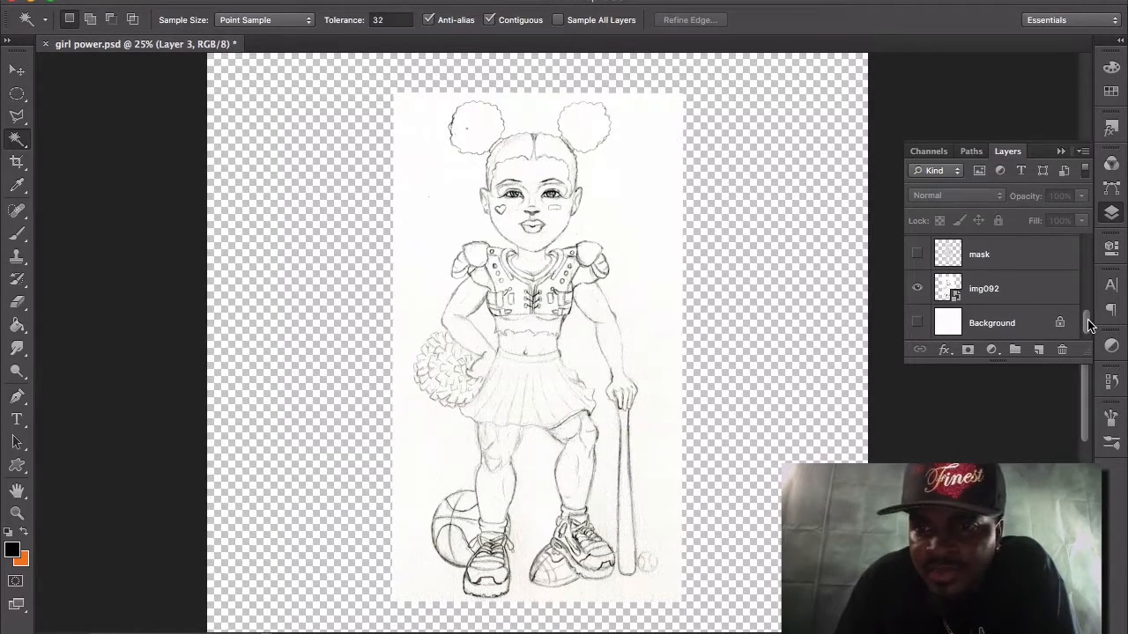
{"action": "scroll", "coordinate": [1089, 326], "scroll_direction": "up", "scroll_amount": 1}
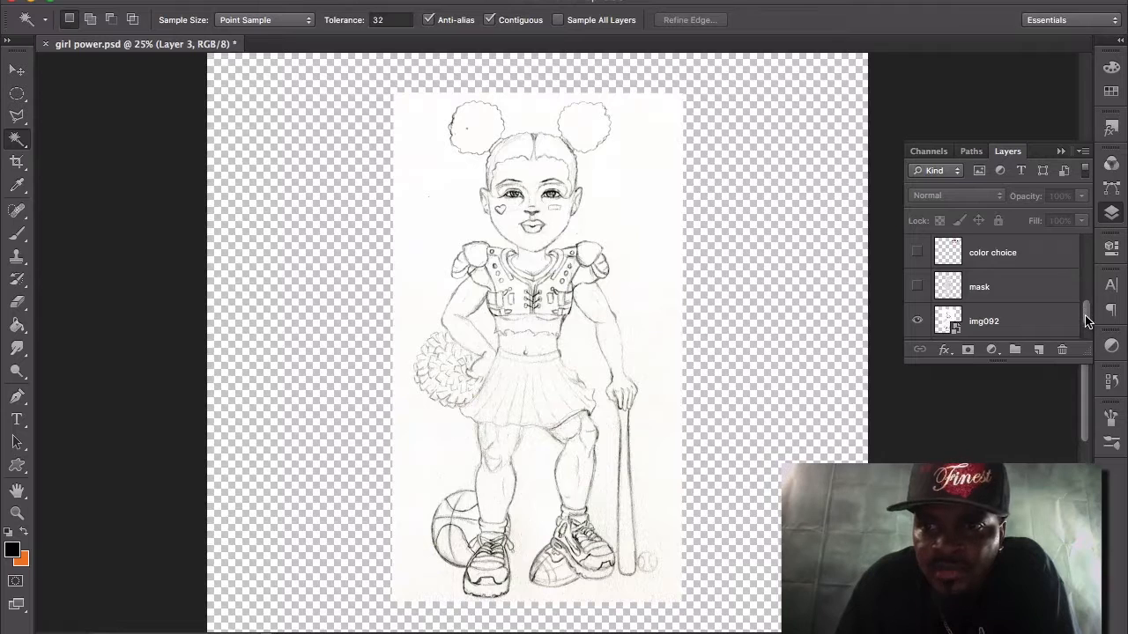
Show the outline, flat color and Layer 3 layers over the sketch, comparing the artwork with and without flat color.
{"action": "left_click_drag", "start_coordinate": [1087, 321], "coordinate": [1087, 294]}
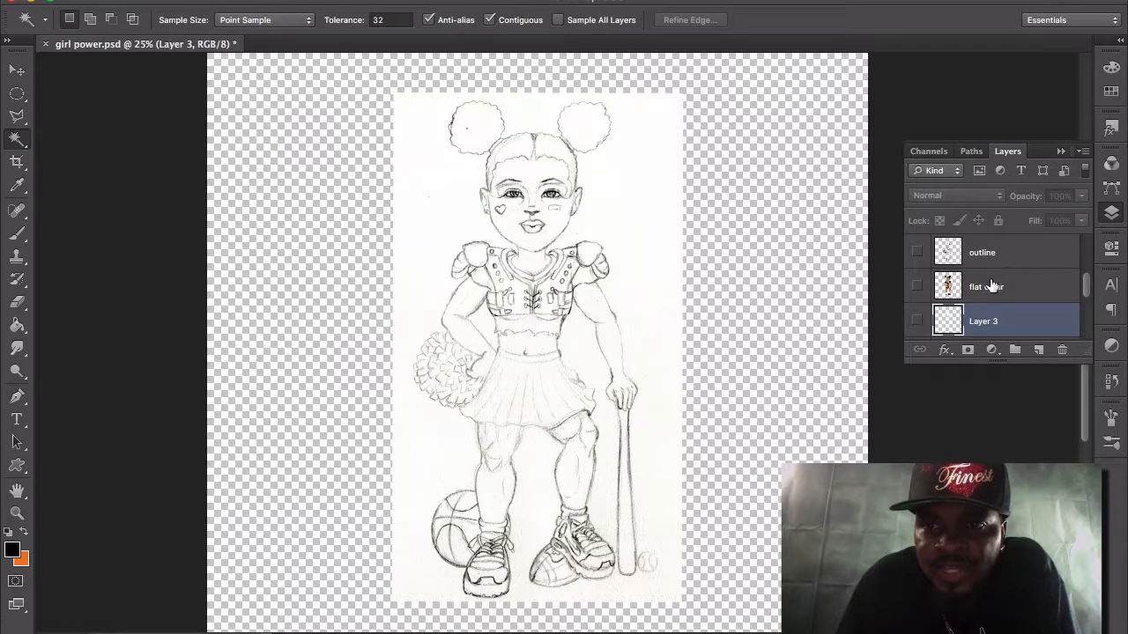
{"action": "left_click", "coordinate": [918, 256]}
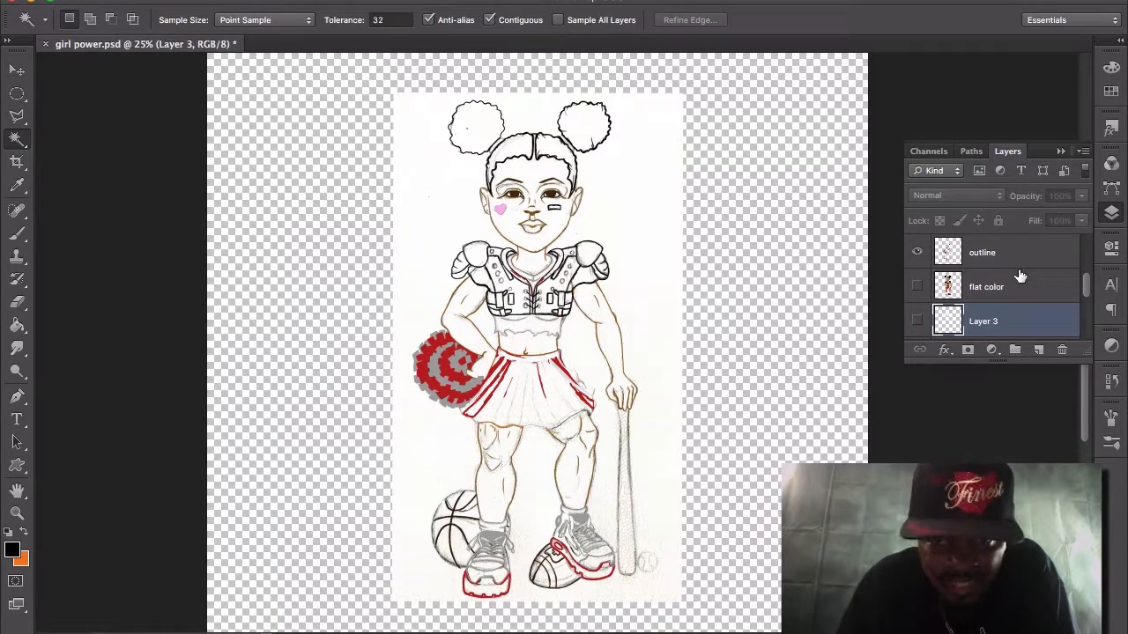
{"action": "left_click", "coordinate": [916, 285]}
{"action": "left_click", "coordinate": [917, 320]}
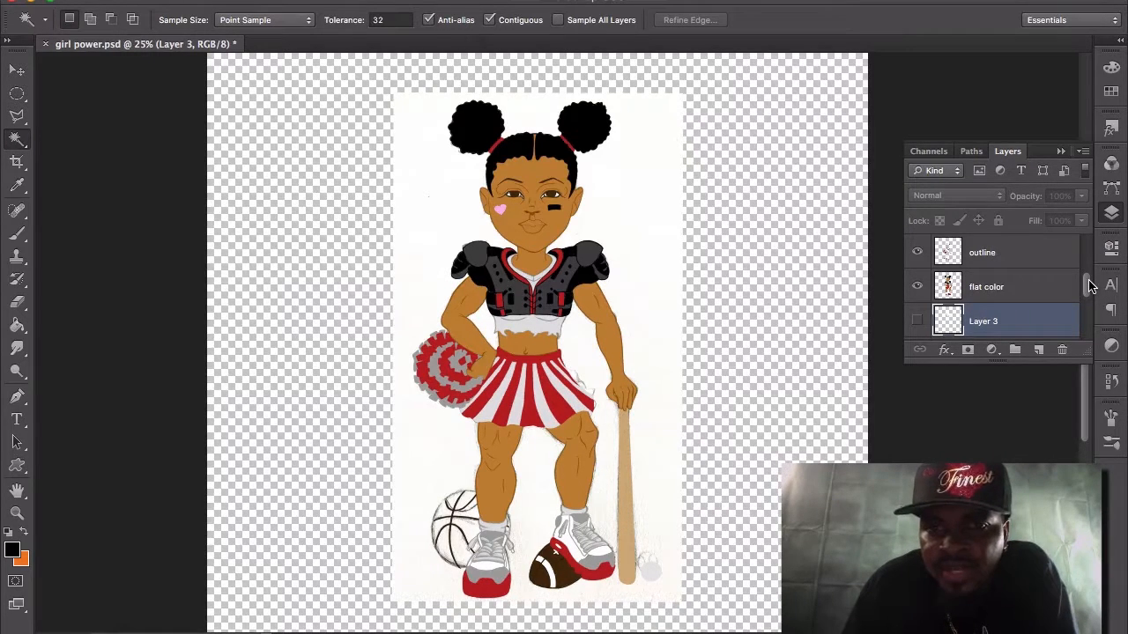
{"action": "left_click_drag", "start_coordinate": [1089, 286], "coordinate": [1091, 290]}
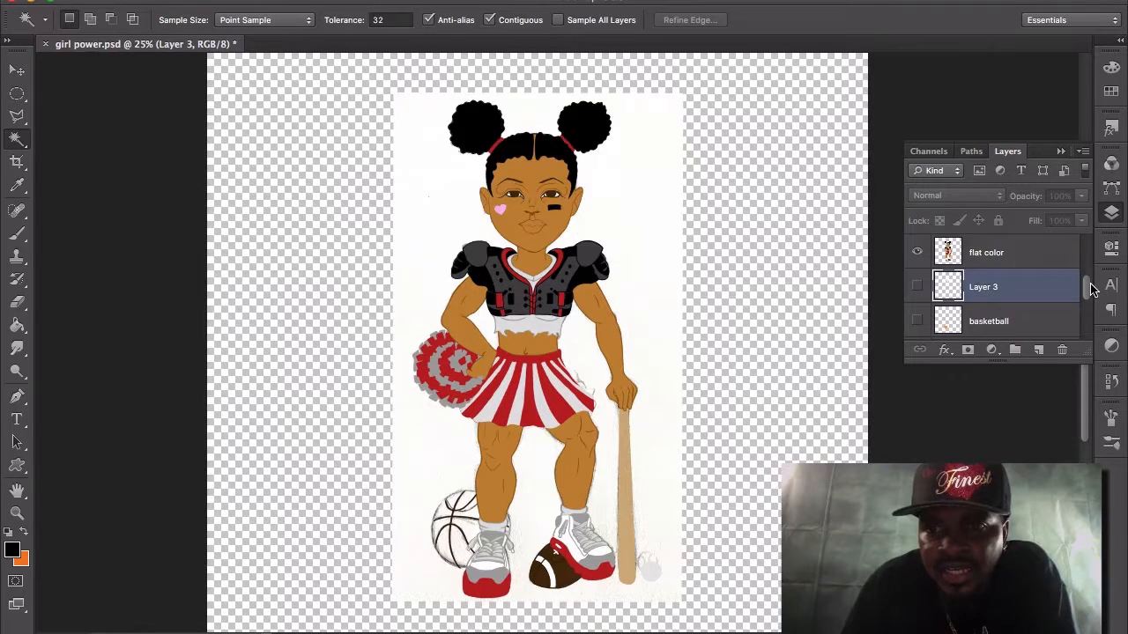
{"action": "left_click", "coordinate": [917, 286]}
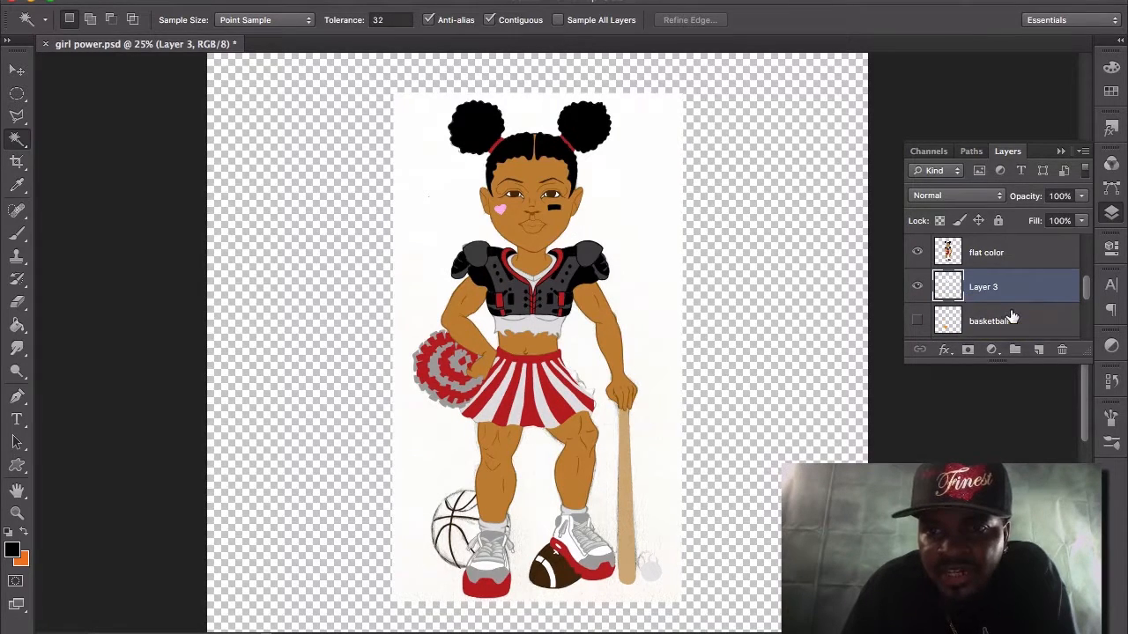
{"action": "left_click", "coordinate": [917, 253]}
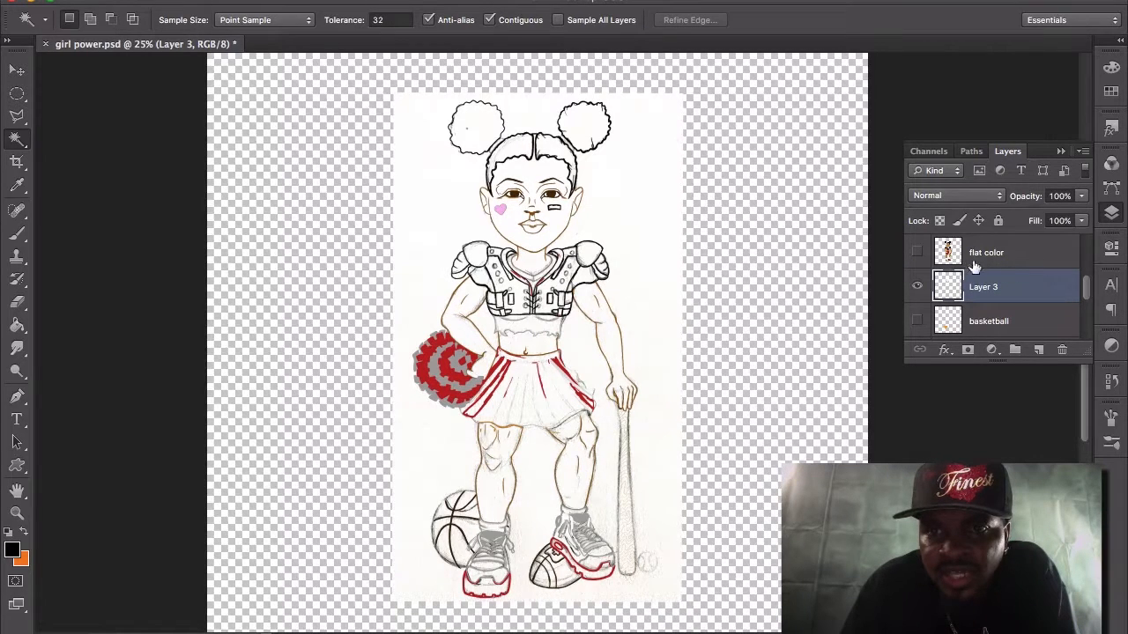
{"action": "left_click", "coordinate": [916, 253]}
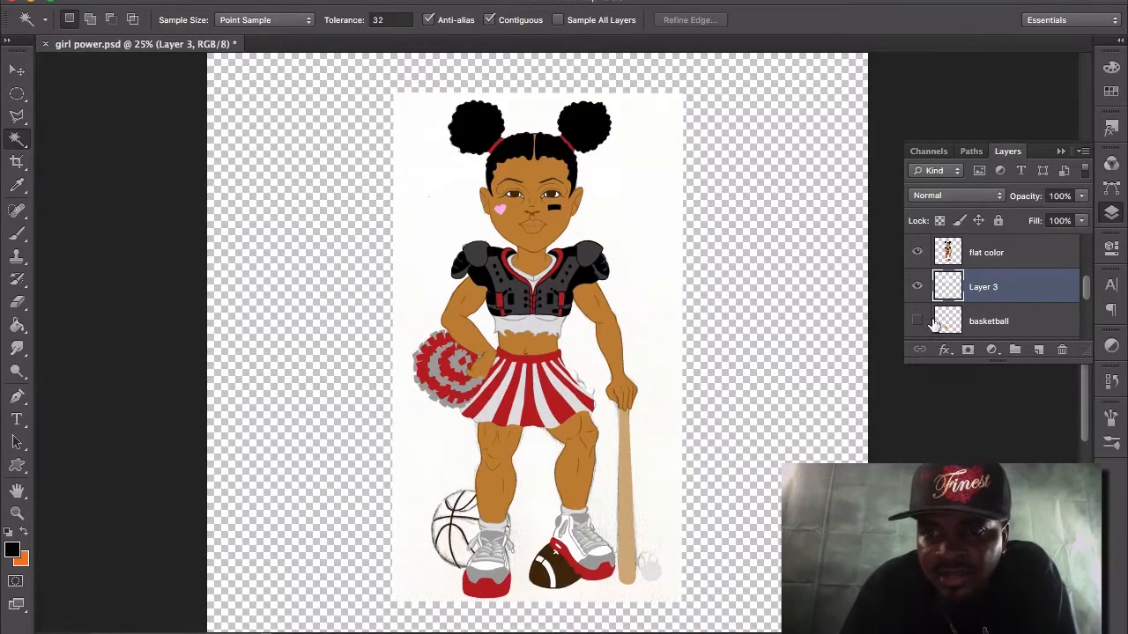
Show the mask layer beneath the character and hide the img092 sketch layer.
{"action": "left_click_drag", "start_coordinate": [1084, 291], "coordinate": [1087, 318]}
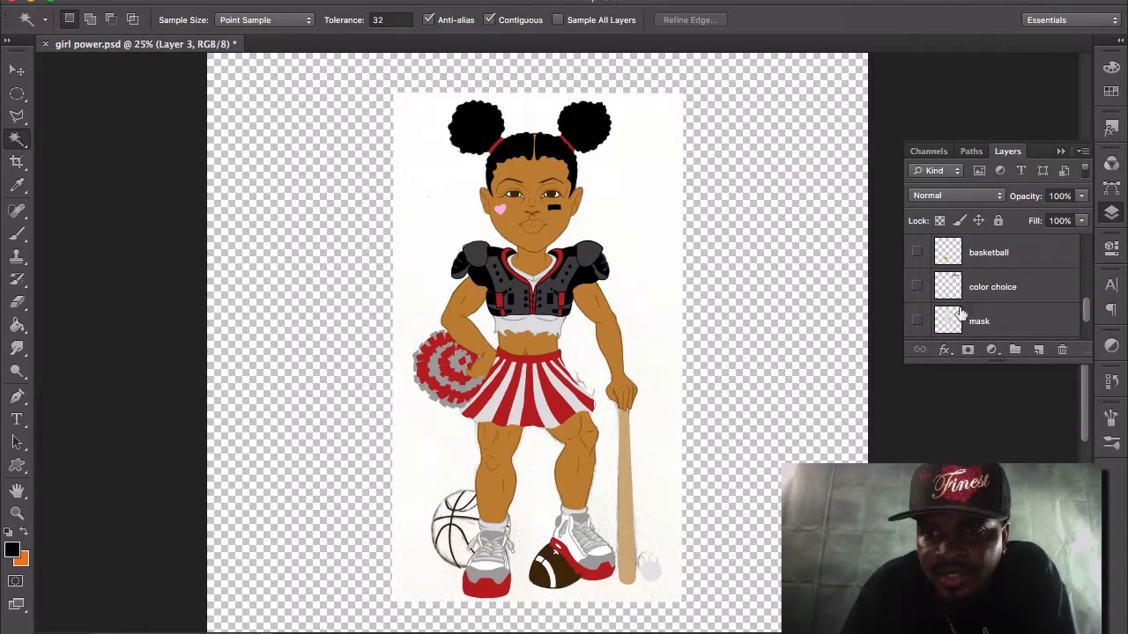
{"action": "left_click", "coordinate": [917, 321]}
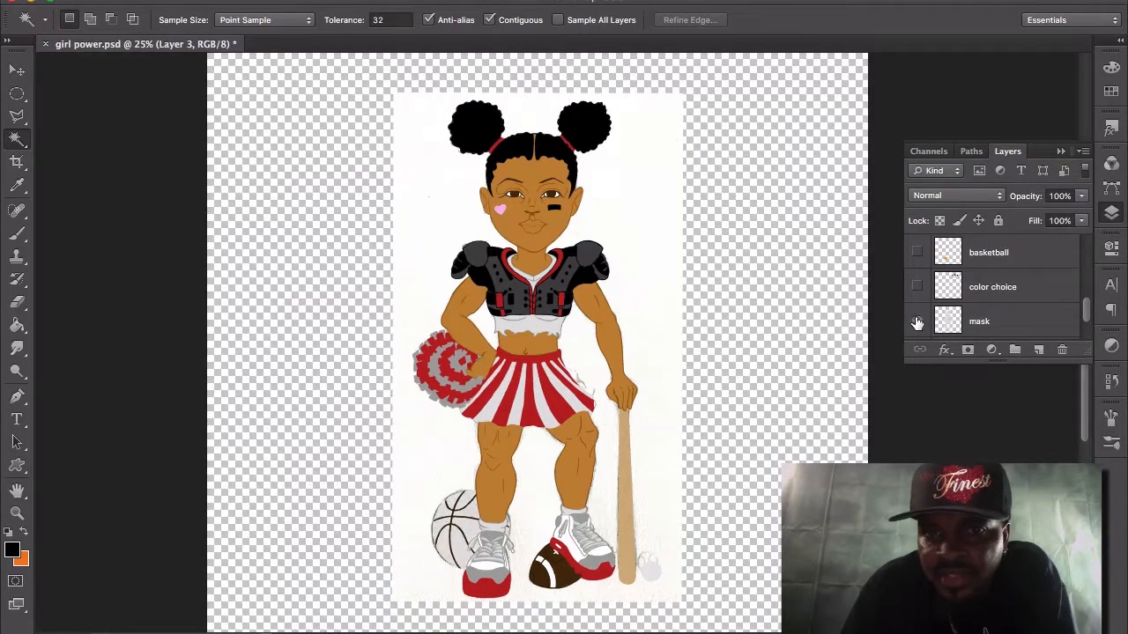
{"action": "left_click_drag", "start_coordinate": [1088, 308], "coordinate": [1088, 329]}
{"action": "left_click", "coordinate": [916, 289]}
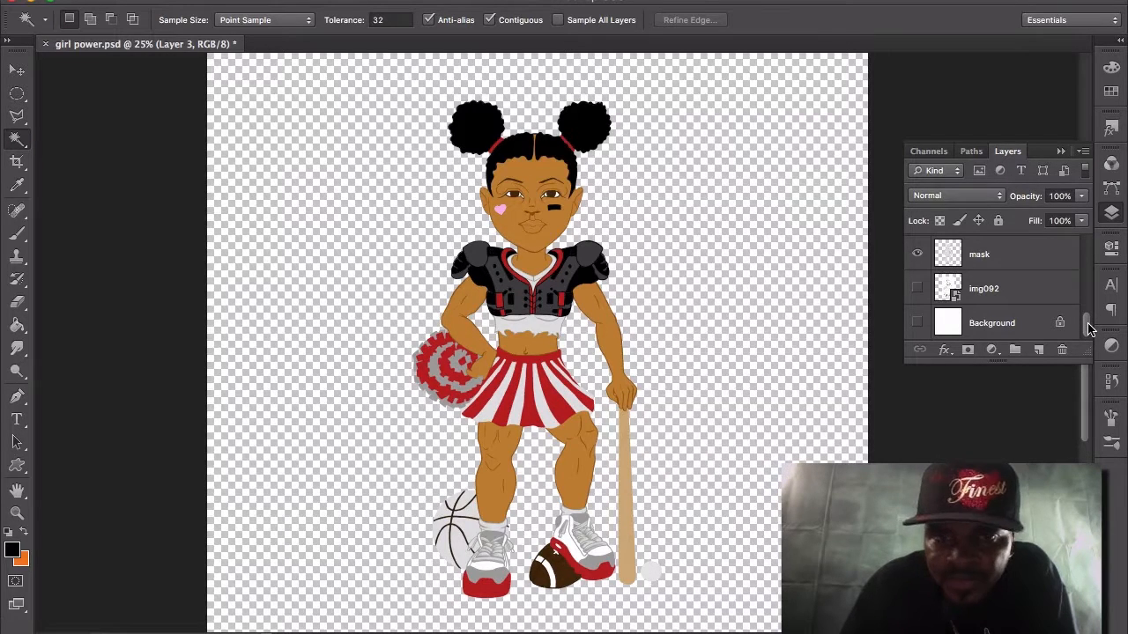
Compare the character with and without the TONE layer, leaving that layer switched on.
{"action": "left_click_drag", "start_coordinate": [1089, 328], "coordinate": [1089, 304]}
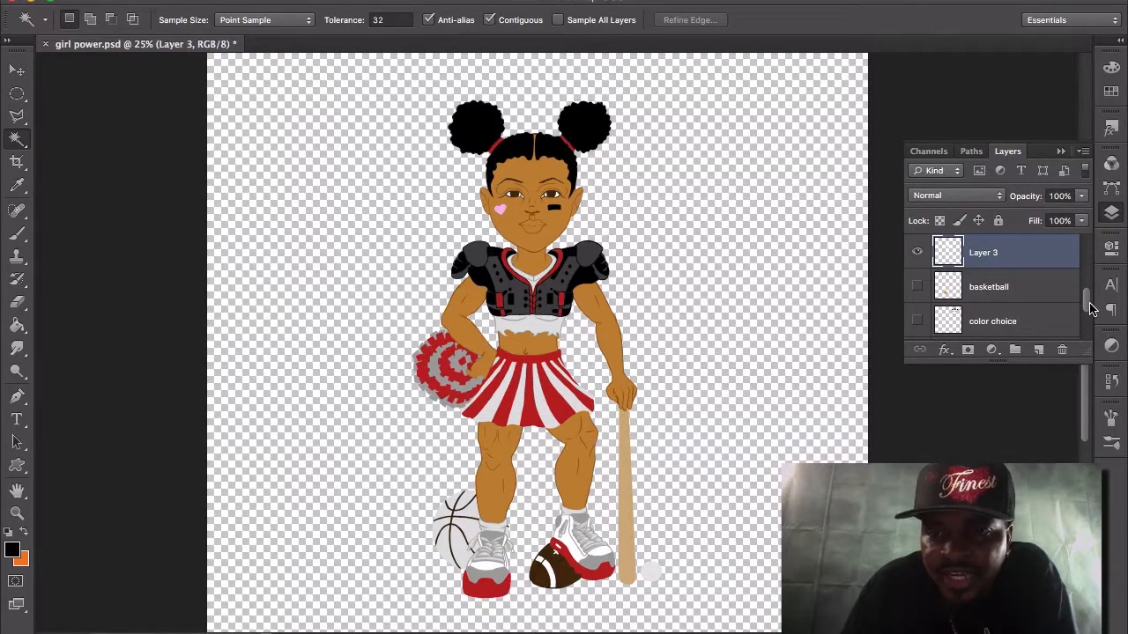
{"action": "left_click_drag", "start_coordinate": [1090, 309], "coordinate": [1087, 280]}
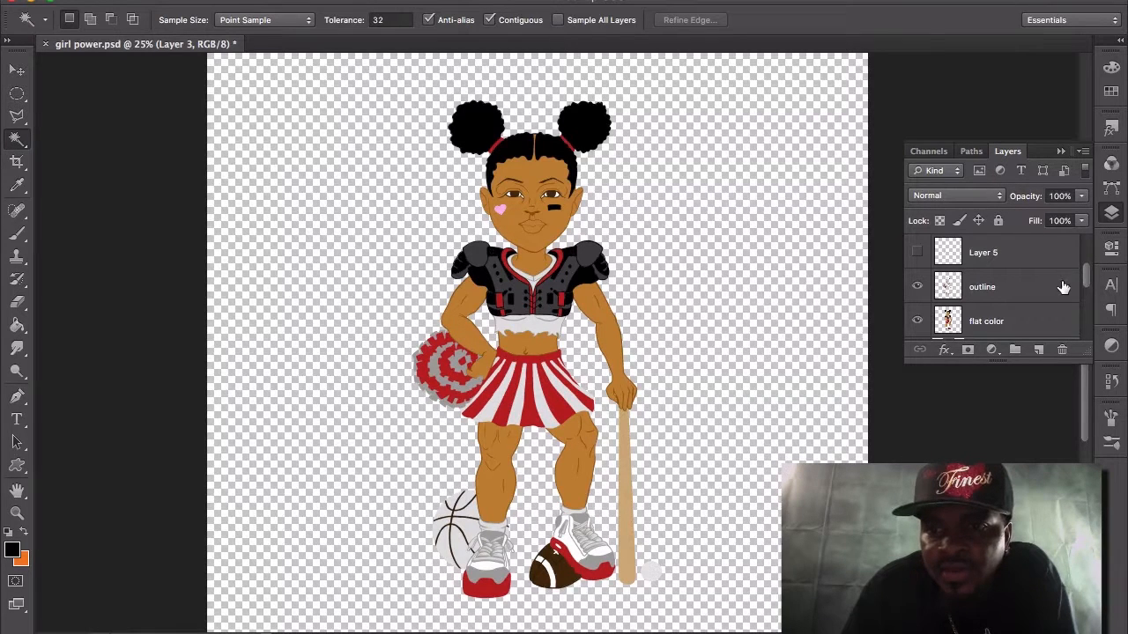
{"action": "left_click_drag", "start_coordinate": [1089, 279], "coordinate": [1089, 269]}
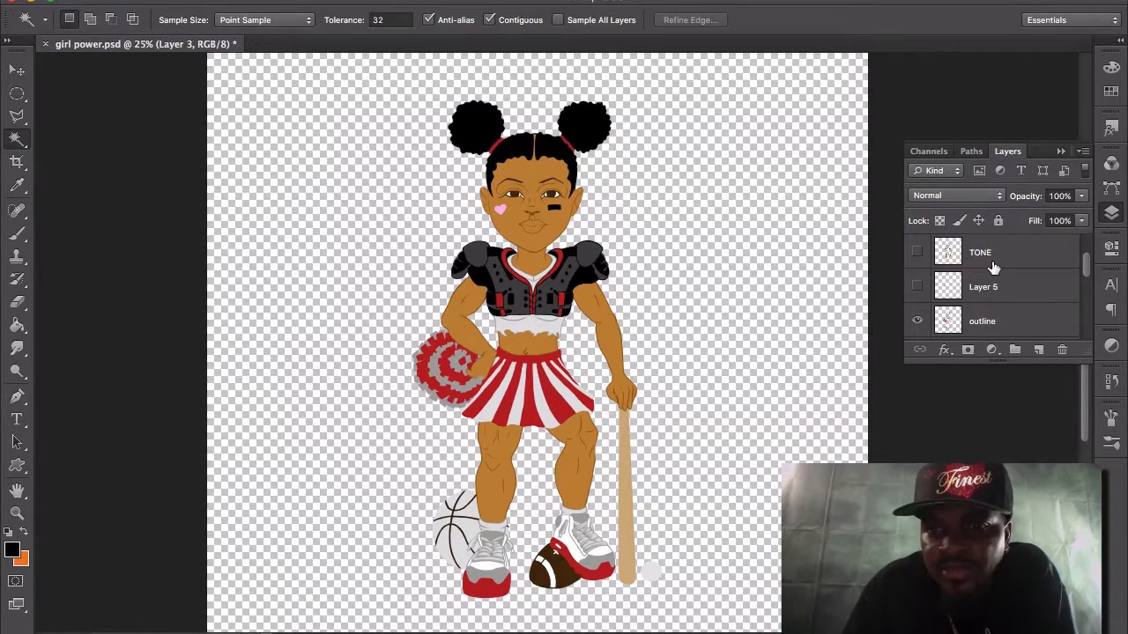
{"action": "left_click", "coordinate": [918, 253]}
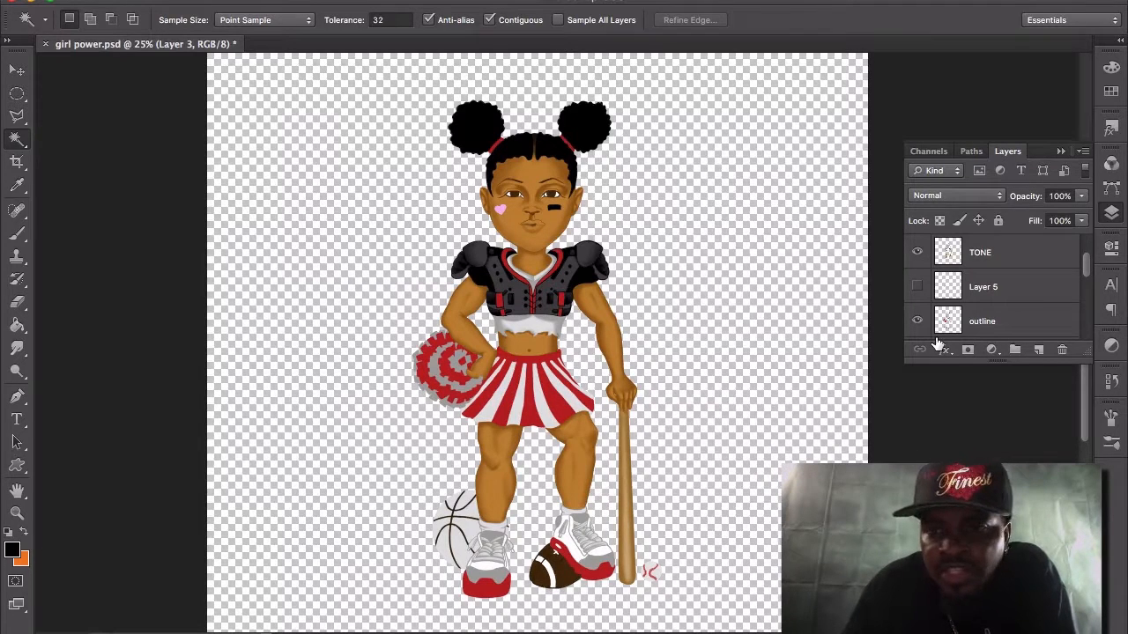
{"action": "left_click", "coordinate": [917, 252]}
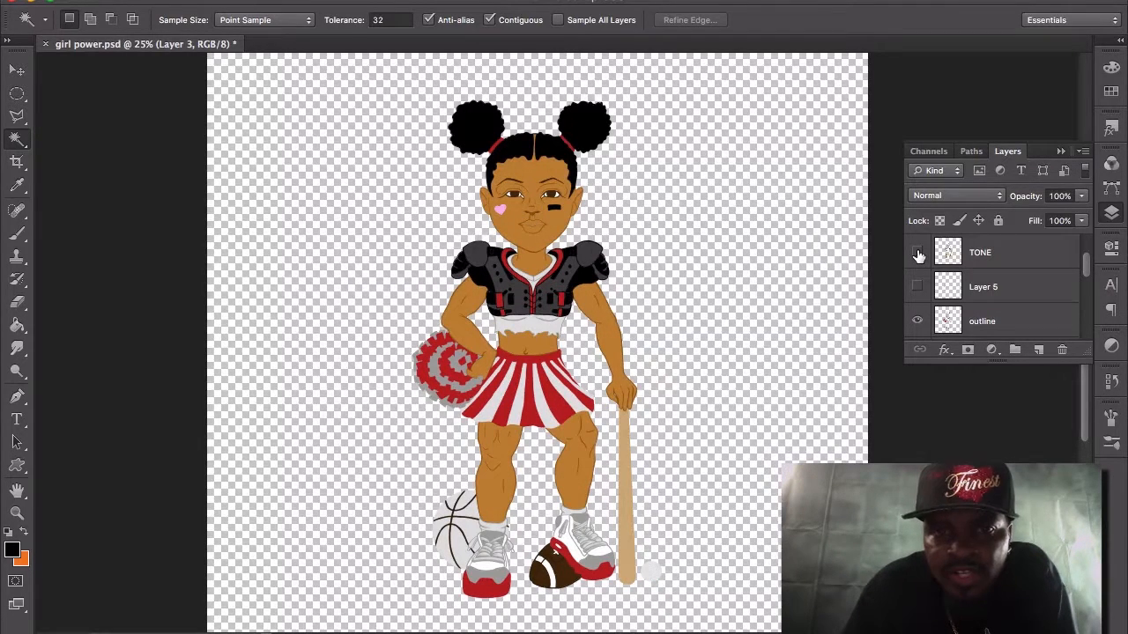
{"action": "left_click", "coordinate": [917, 253]}
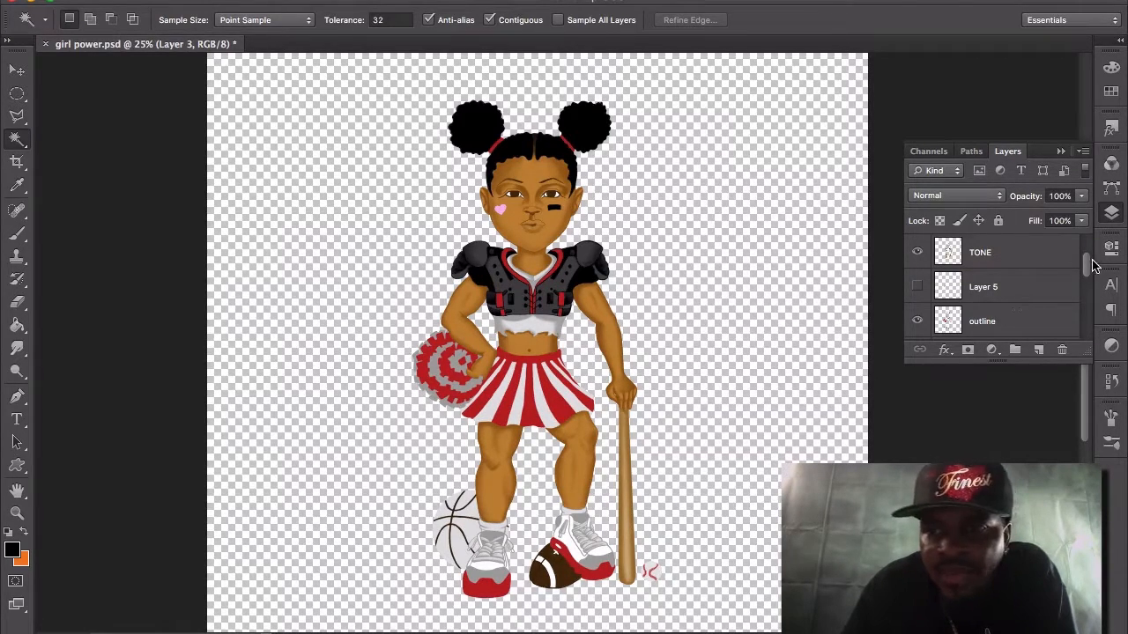
Show the shadow and extras layers above the TONE layer.
{"action": "left_click_drag", "start_coordinate": [1089, 271], "coordinate": [1088, 251]}
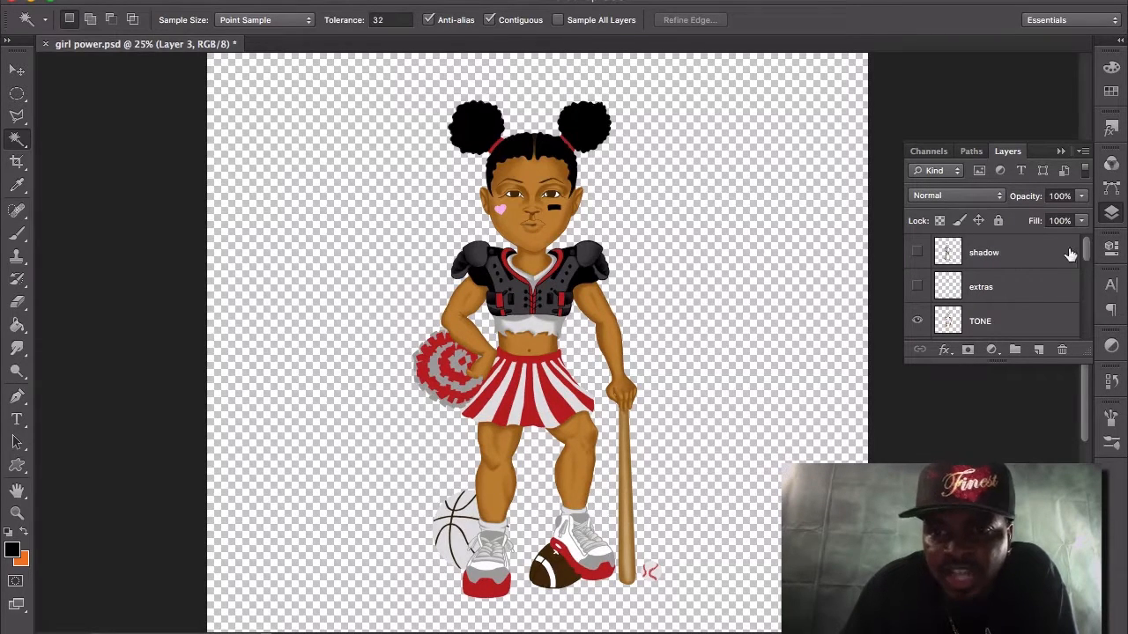
{"action": "left_click", "coordinate": [916, 252]}
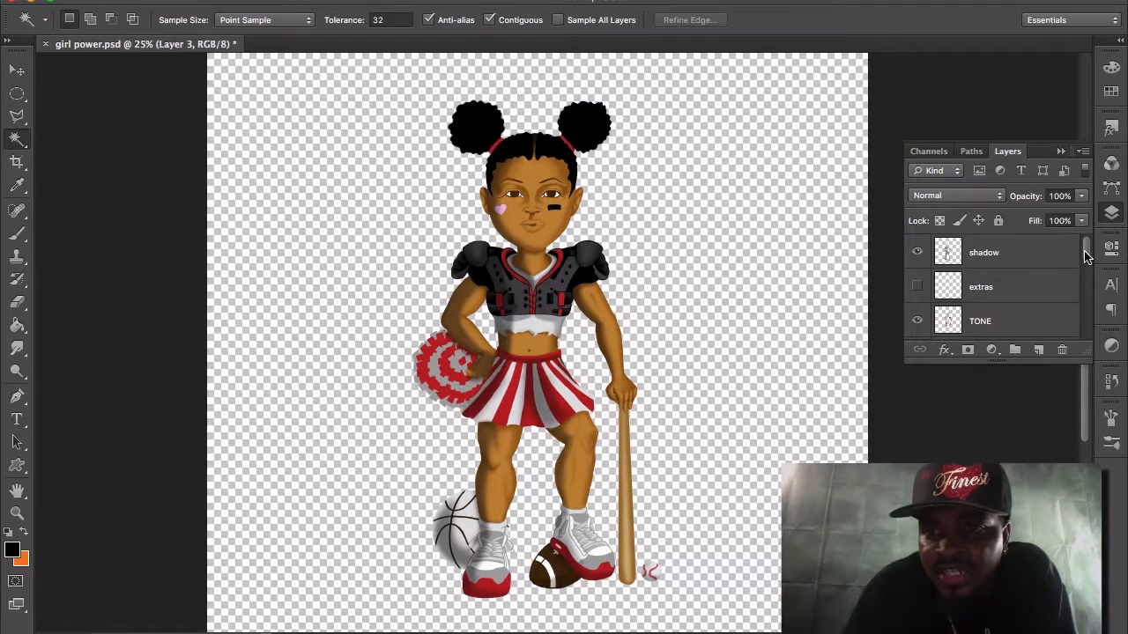
{"action": "left_click_drag", "start_coordinate": [1086, 256], "coordinate": [1086, 264]}
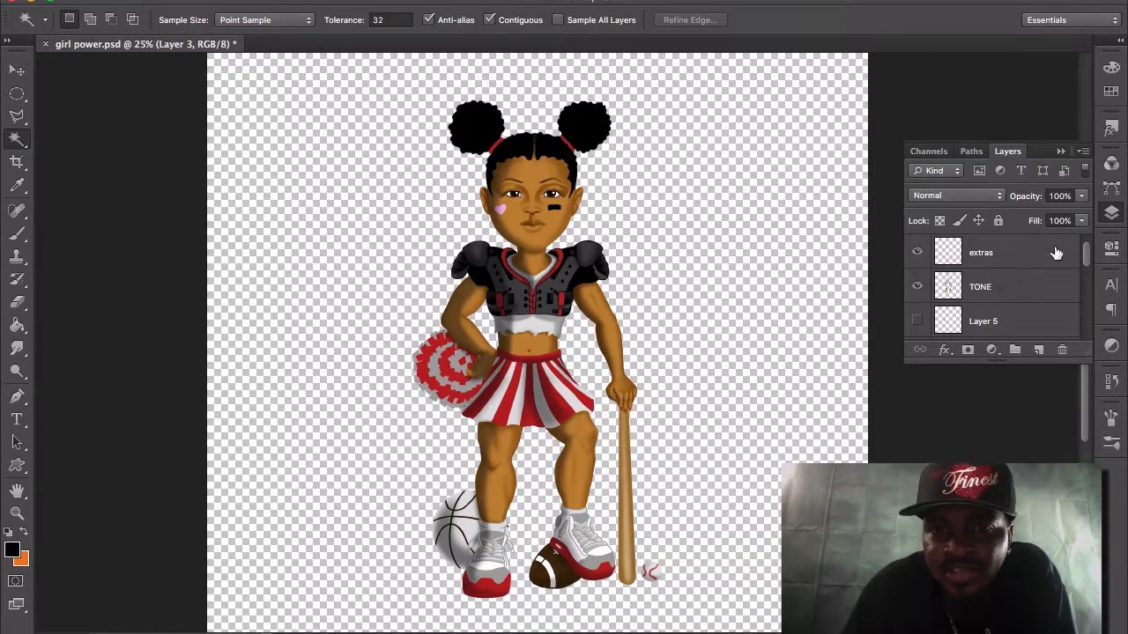
{"action": "left_click", "coordinate": [915, 255]}
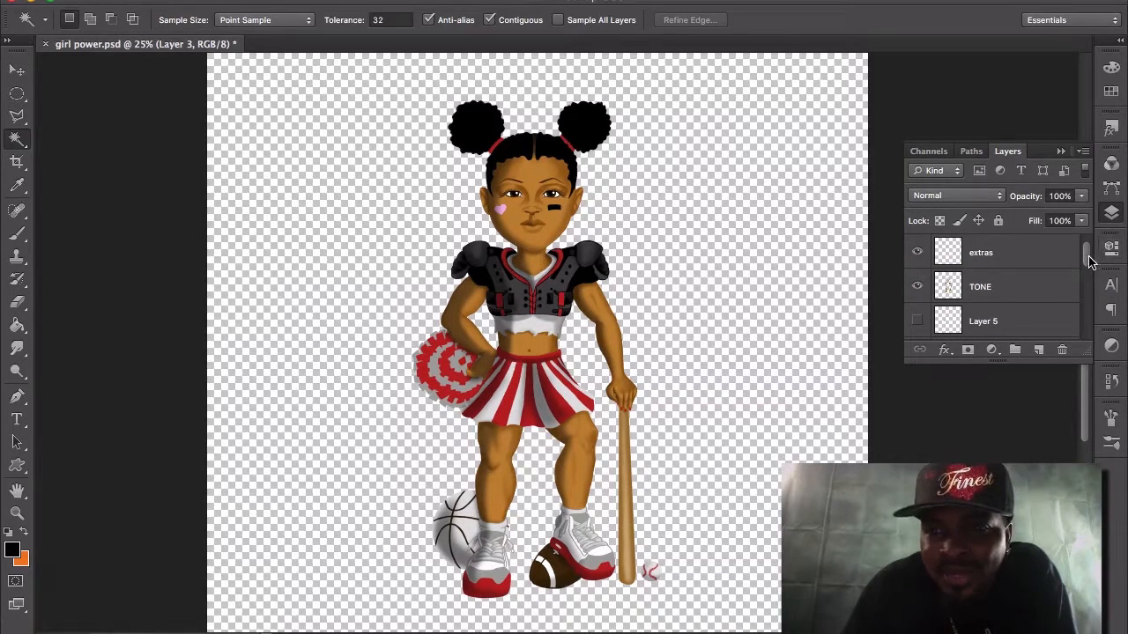
Show the basketball layer and briefly preview the color choice layer's swatches, leaving the swatches hidden.
{"action": "left_click_drag", "start_coordinate": [1090, 261], "coordinate": [1090, 307]}
{"action": "left_click", "coordinate": [917, 321]}
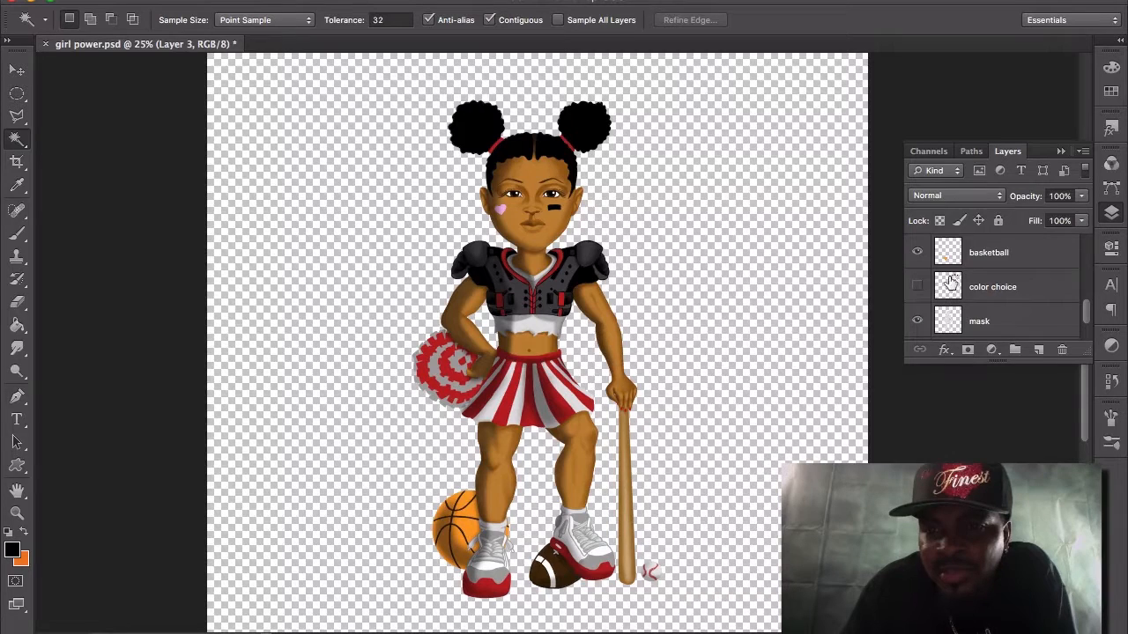
{"action": "left_click", "coordinate": [917, 287]}
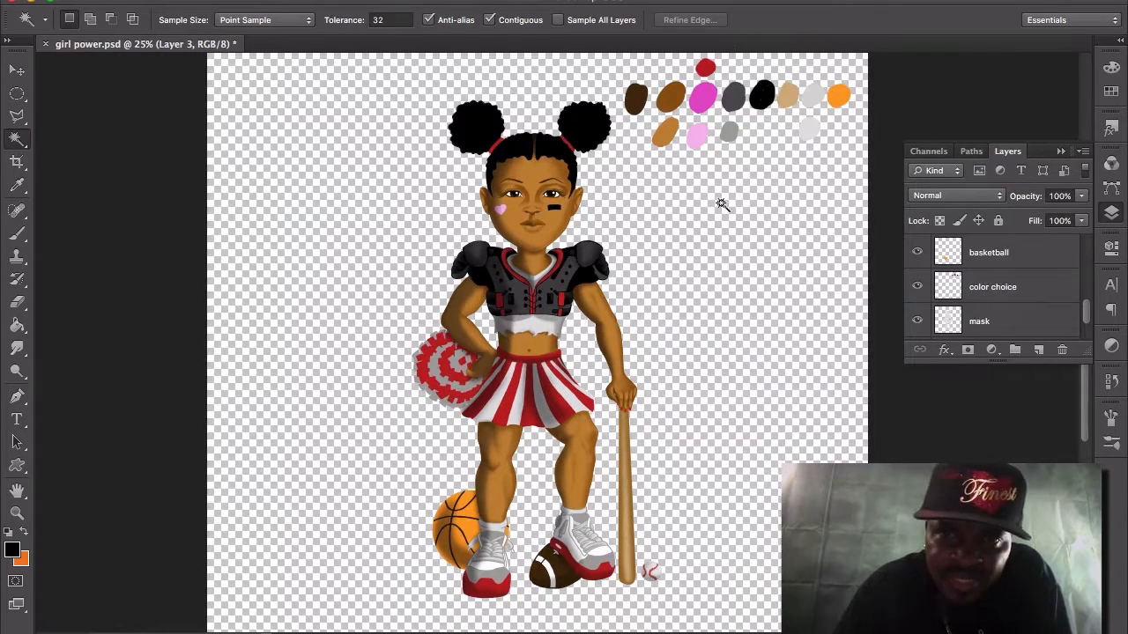
{"action": "left_click", "coordinate": [917, 287]}
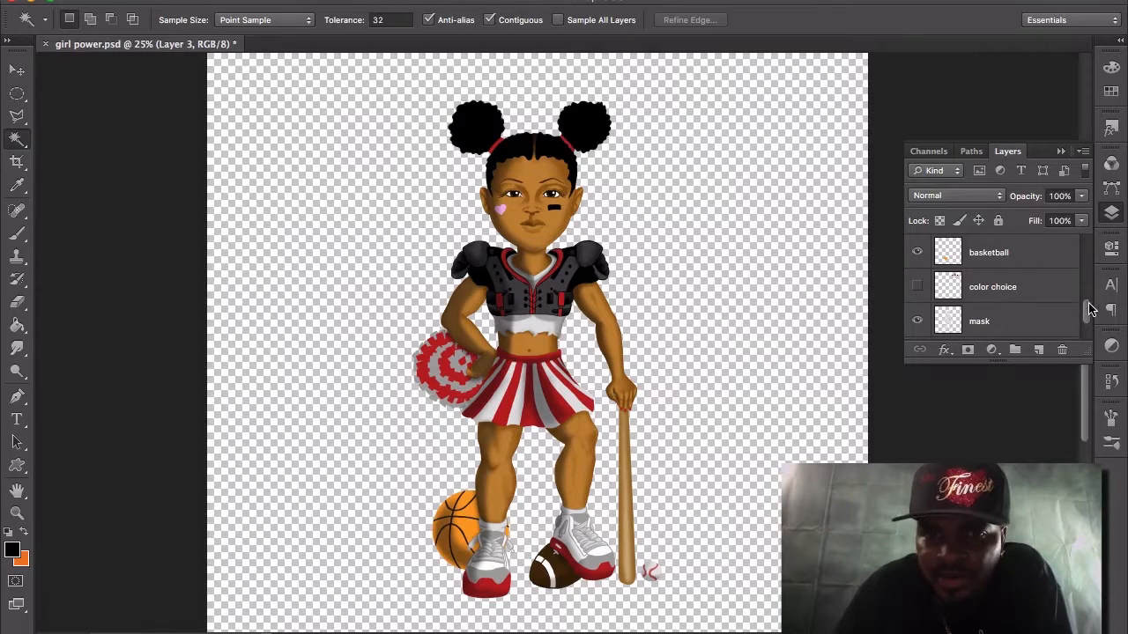
Show Layer 5 above the outline layer and compare the character with and without flat color, leaving that layer switched on.
{"action": "left_click_drag", "start_coordinate": [1090, 318], "coordinate": [1087, 279]}
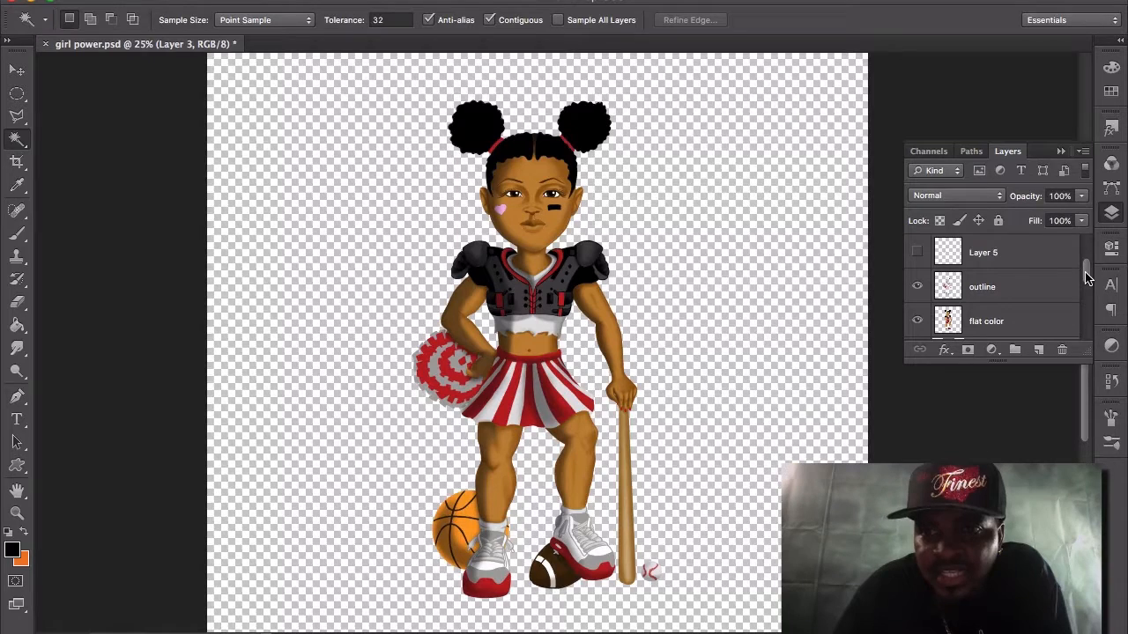
{"action": "left_click", "coordinate": [917, 253]}
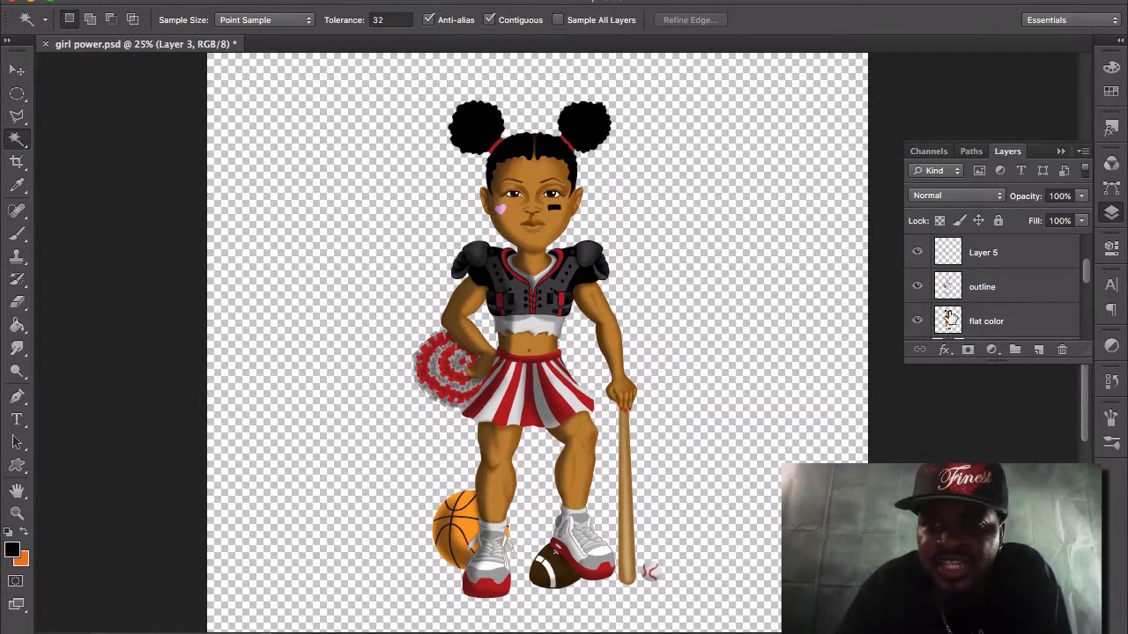
{"action": "left_click", "coordinate": [918, 324]}
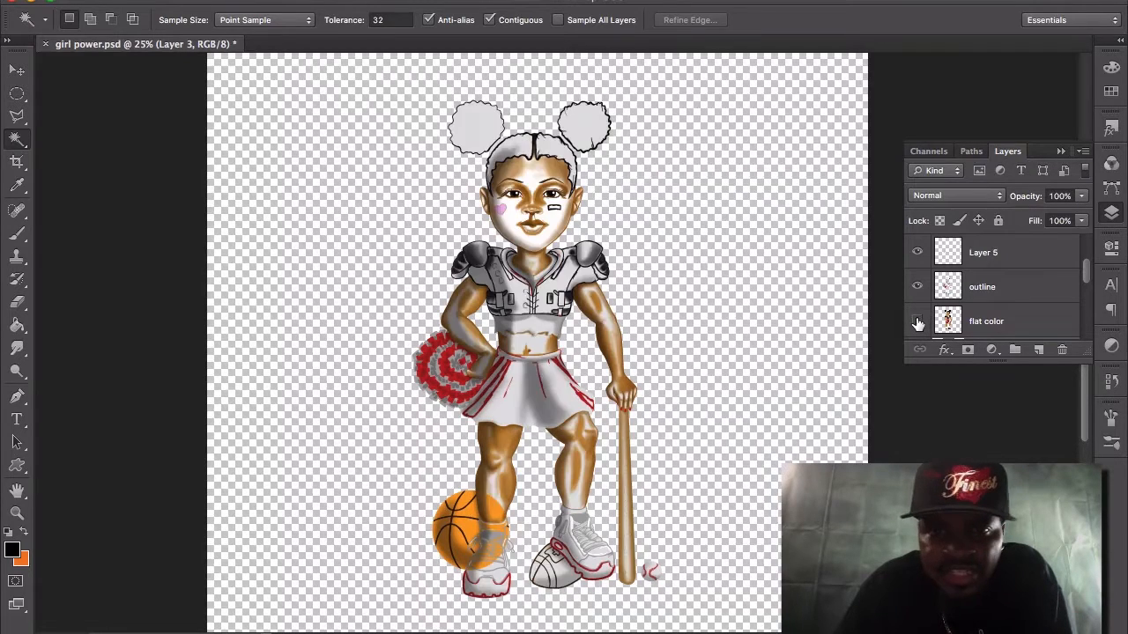
{"action": "left_click", "coordinate": [917, 324]}
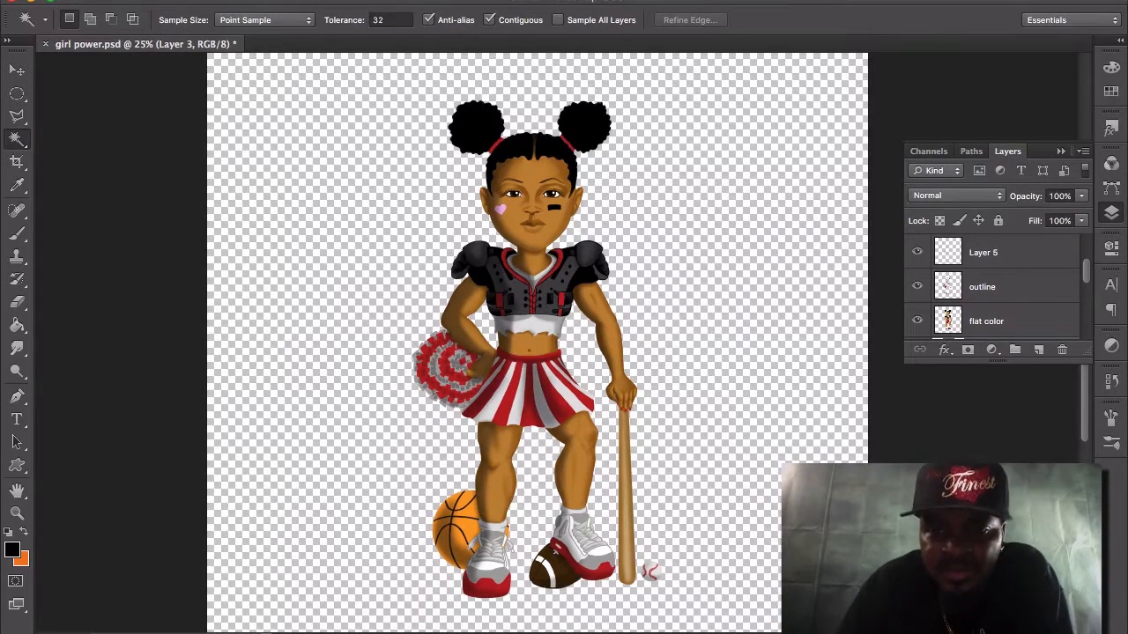
Switch to Adobe Illustrator and ungroup the first three top-row lockers together with their backing in LOCKERS.ai.
{"action": "mouse_move", "coordinate": [599, 630]}
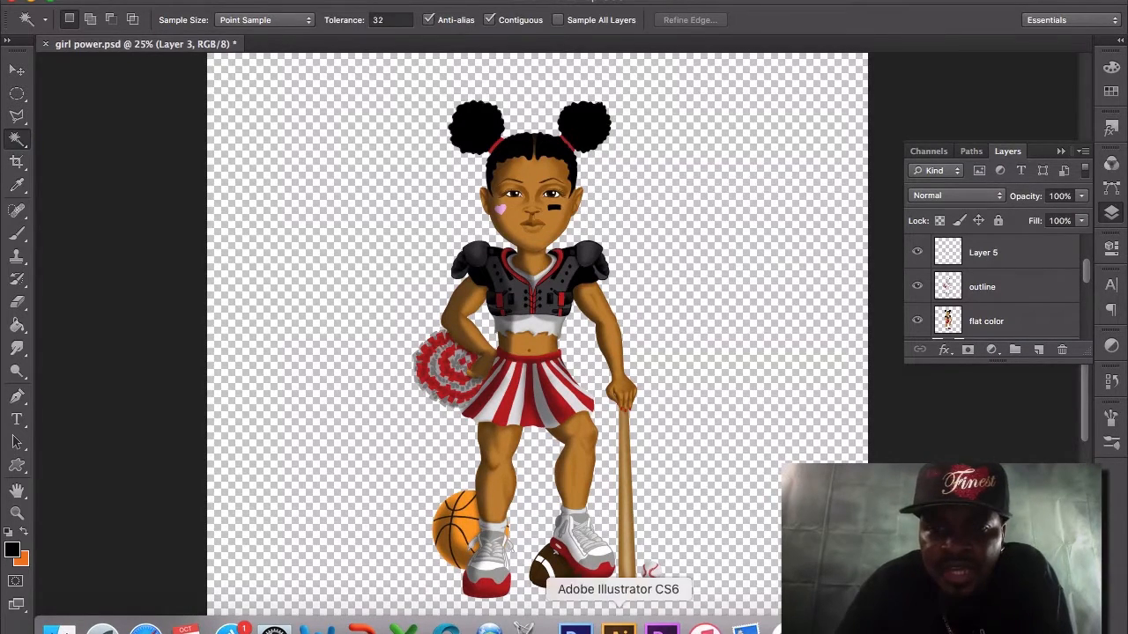
{"action": "left_click", "coordinate": [618, 628]}
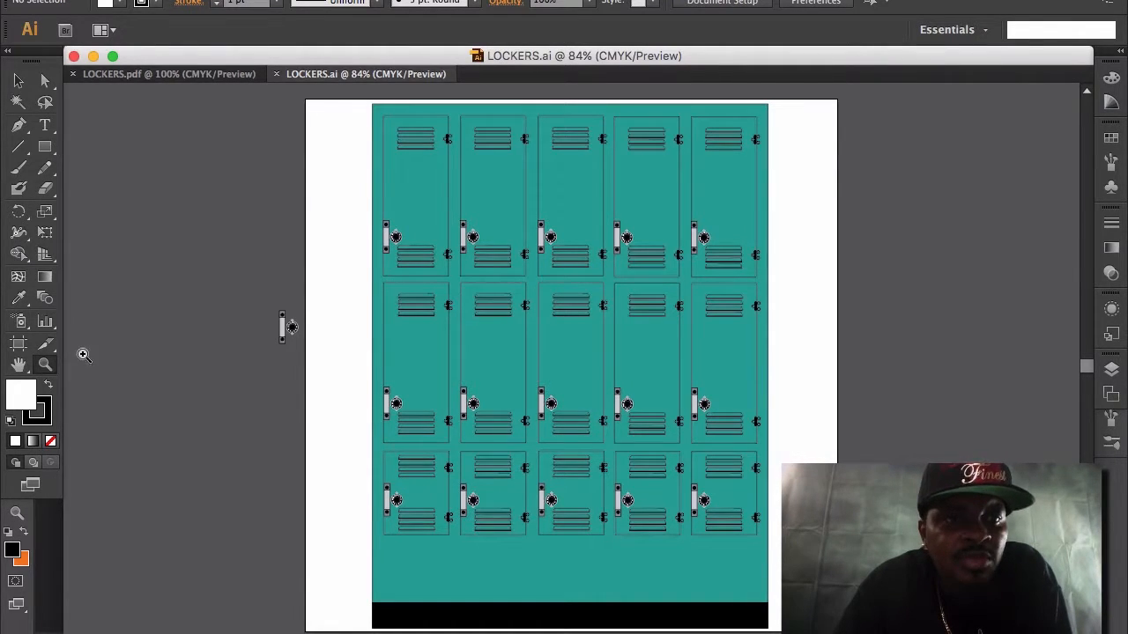
{"action": "left_click", "coordinate": [516, 244]}
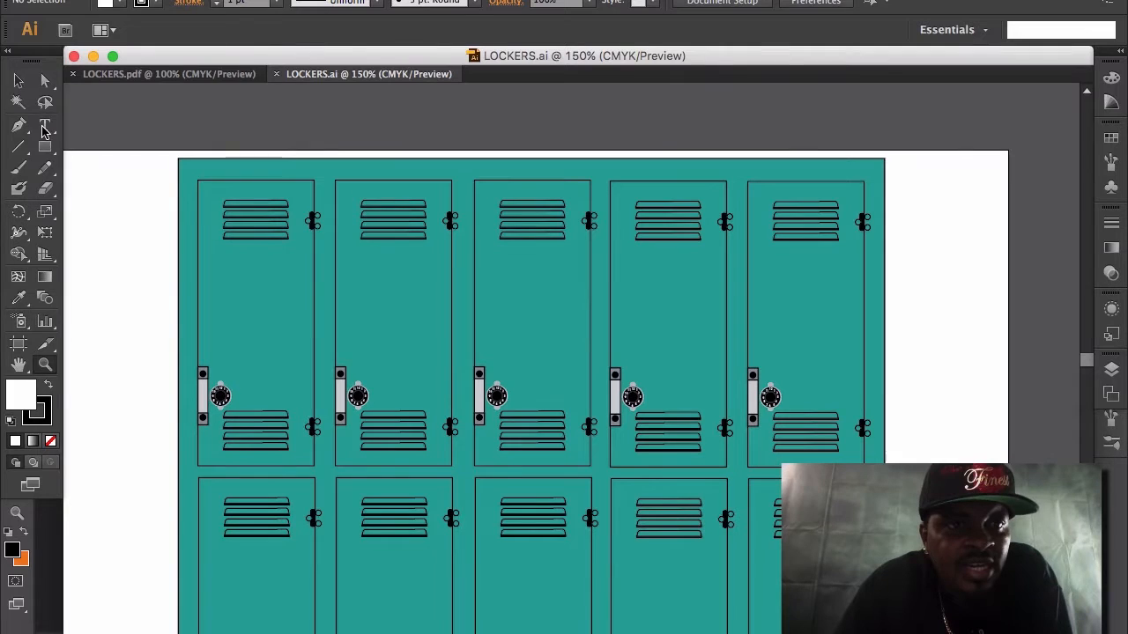
{"action": "left_click", "coordinate": [18, 80]}
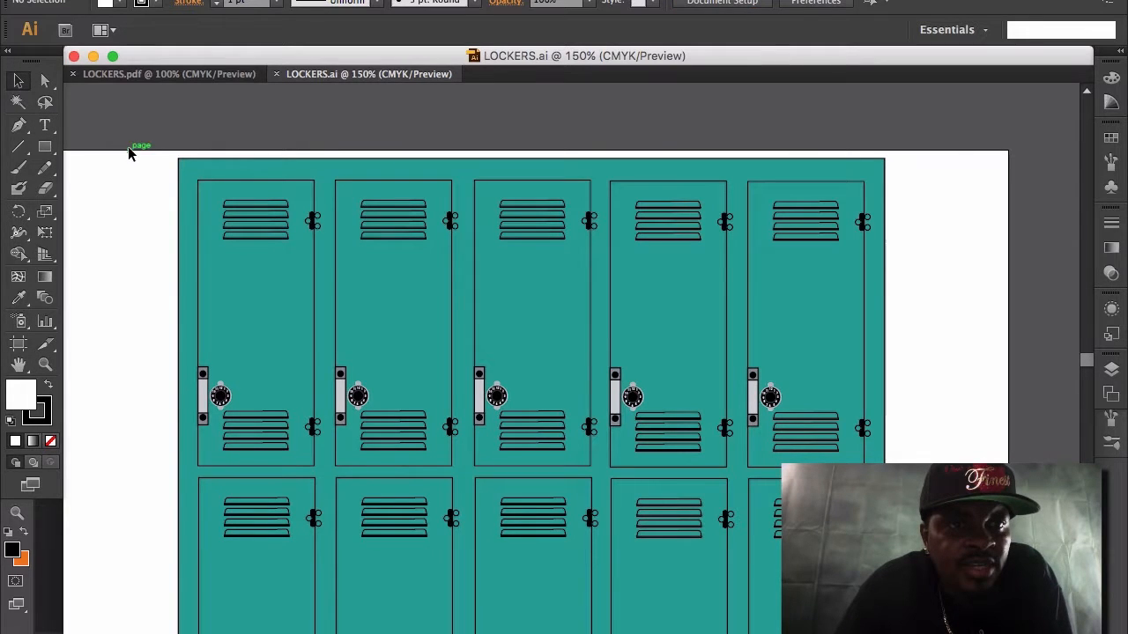
{"action": "left_click_drag", "start_coordinate": [147, 156], "coordinate": [602, 470]}
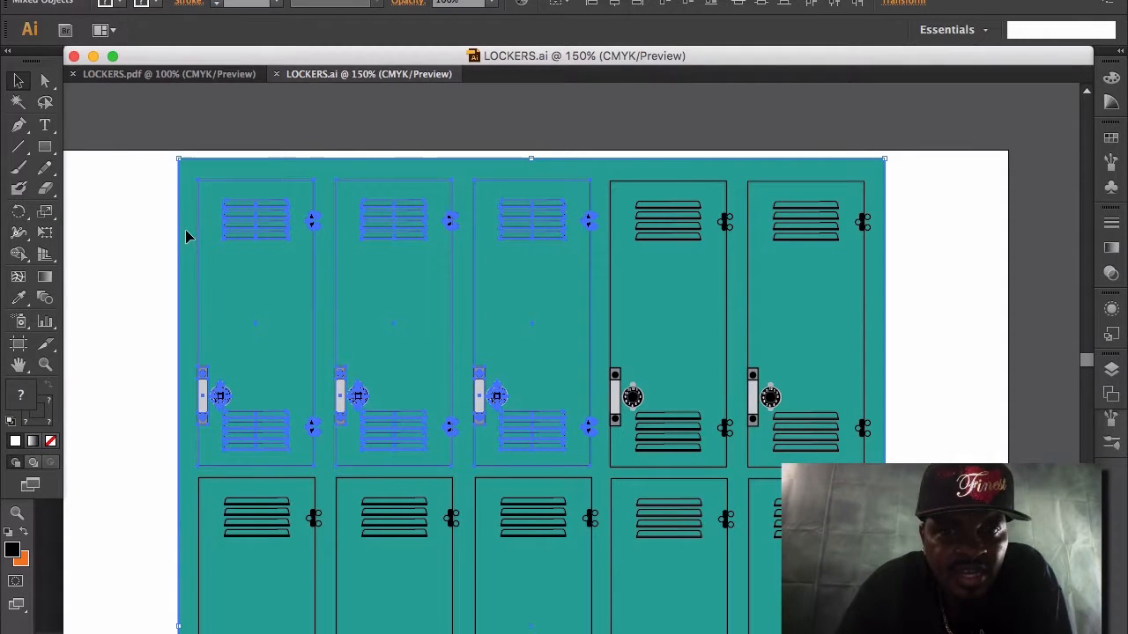
{"action": "left_click", "coordinate": [134, 0]}
{"action": "mouse_move", "coordinate": [173, 0]}
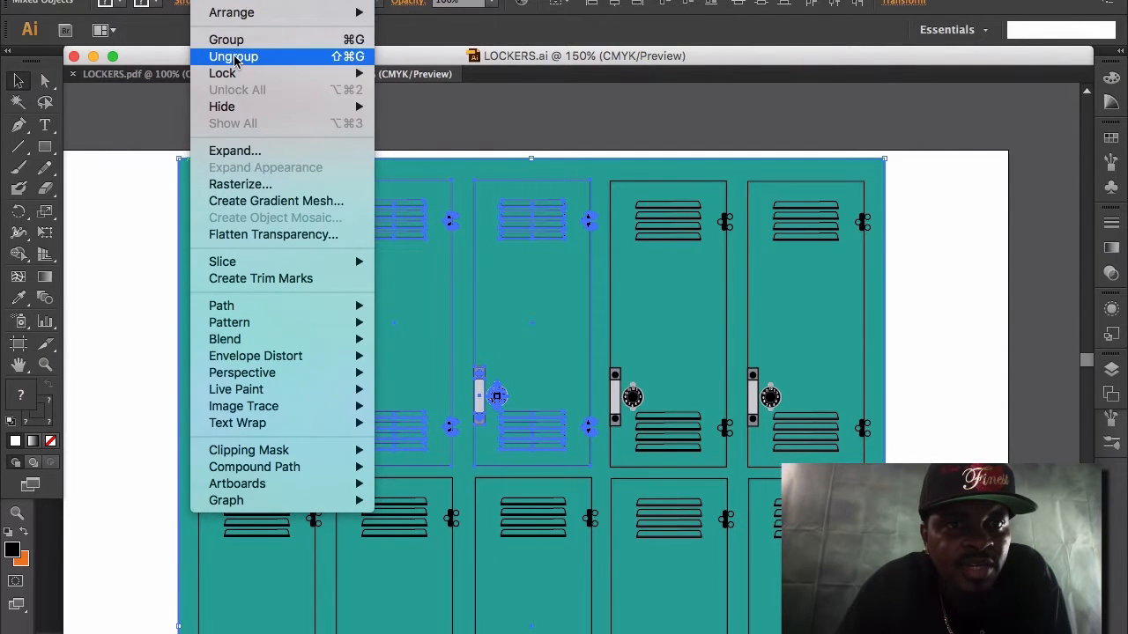
{"action": "left_click", "coordinate": [233, 58]}
{"action": "left_click", "coordinate": [103, 231]}
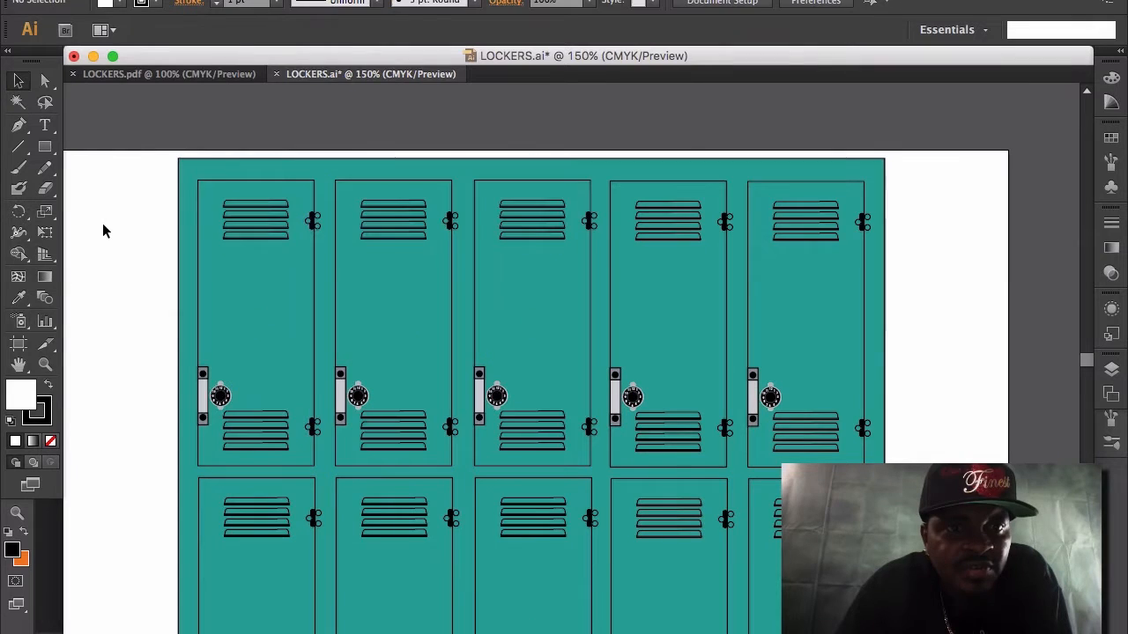
Pull a slat of the first locker's upper vent out onto the blank page as a separate piece and undo the move.
{"action": "left_click", "coordinate": [248, 202]}
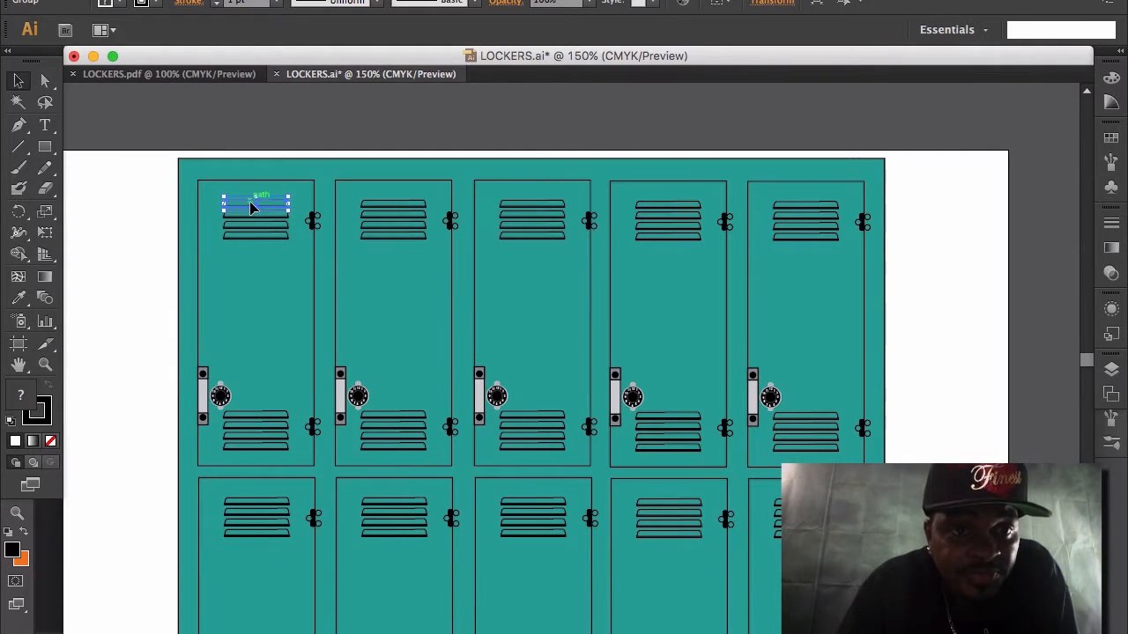
{"action": "left_click", "coordinate": [259, 223]}
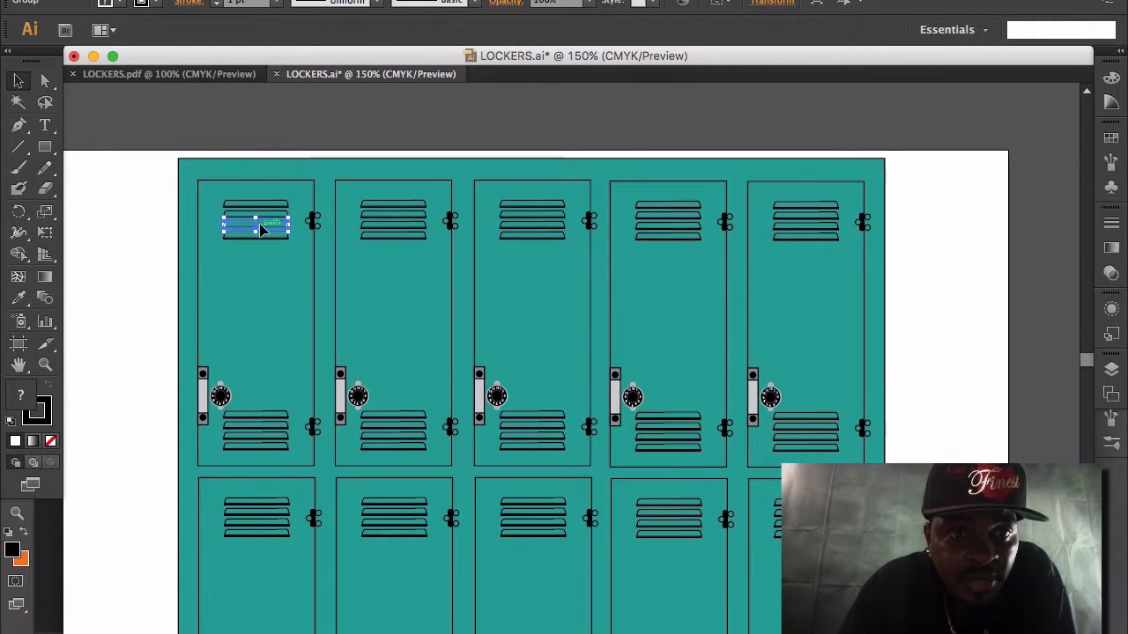
{"action": "left_click_drag", "start_coordinate": [261, 236], "coordinate": [129, 230]}
{"action": "left_click", "coordinate": [208, 0]}
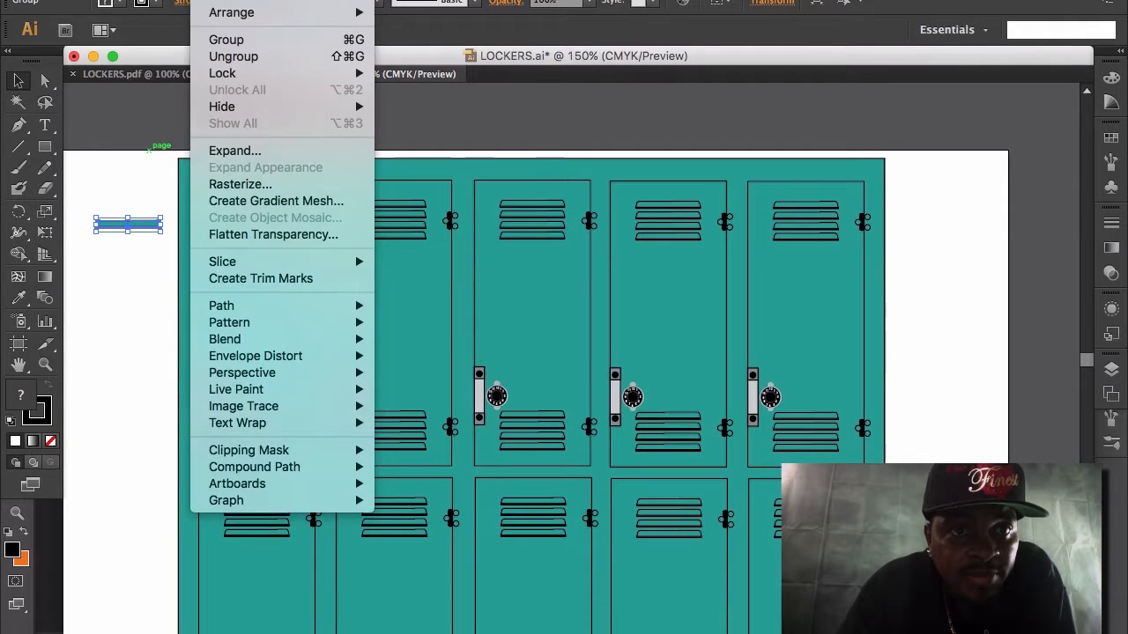
{"action": "mouse_move", "coordinate": [130, 0]}
{"action": "mouse_move", "coordinate": [181, 3]}
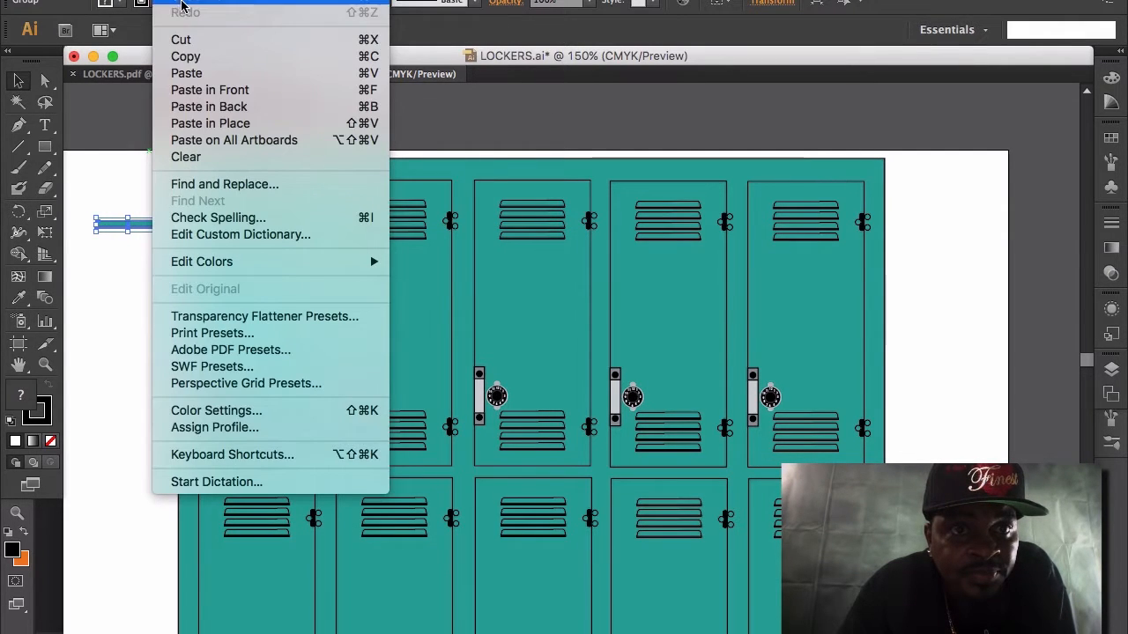
{"action": "left_click", "coordinate": [181, 4]}
{"action": "left_click", "coordinate": [146, 292]}
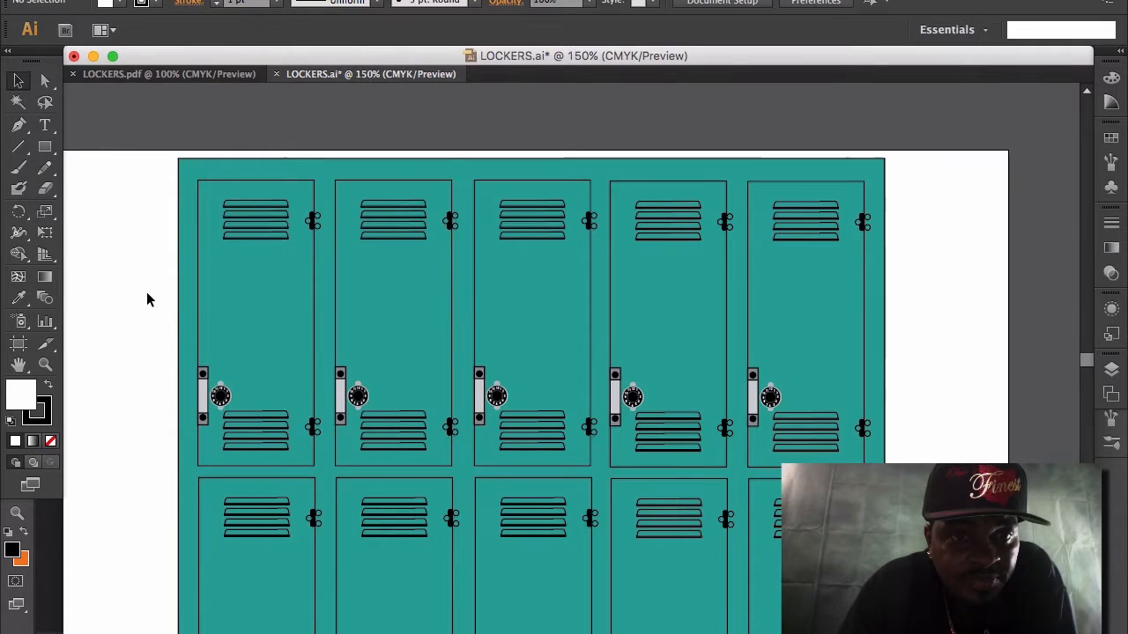
Move the first locker's door rectangle off its vents and lock toward the blank page and undo the move.
{"action": "left_click", "coordinate": [235, 297]}
{"action": "left_click_drag", "start_coordinate": [235, 297], "coordinate": [114, 306]}
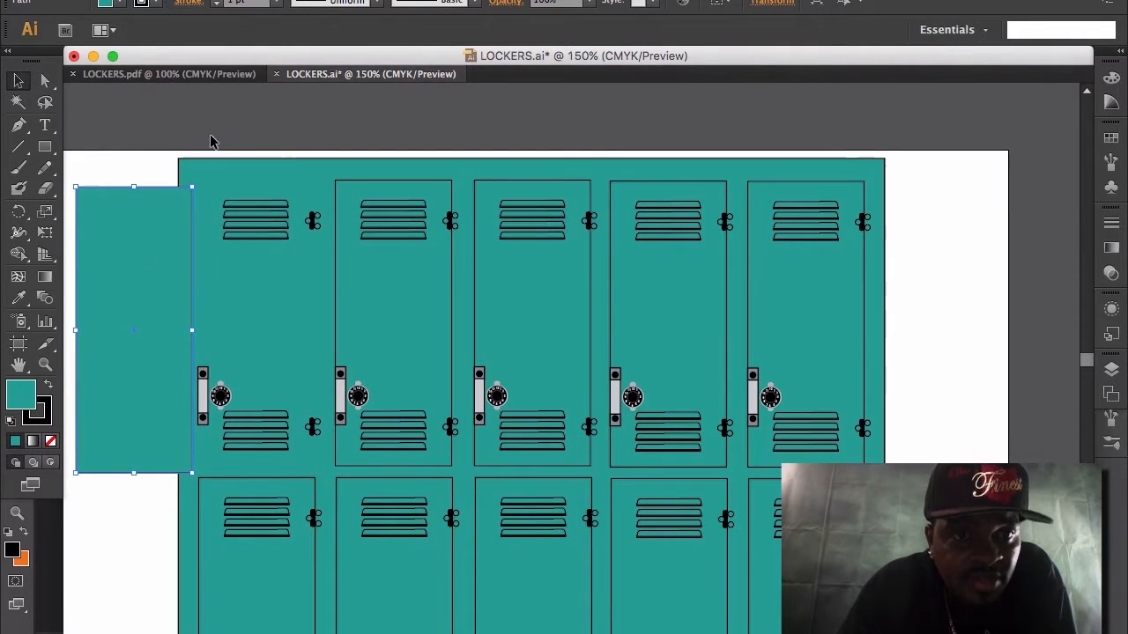
{"action": "left_click", "coordinate": [165, 0]}
{"action": "left_click", "coordinate": [183, 3]}
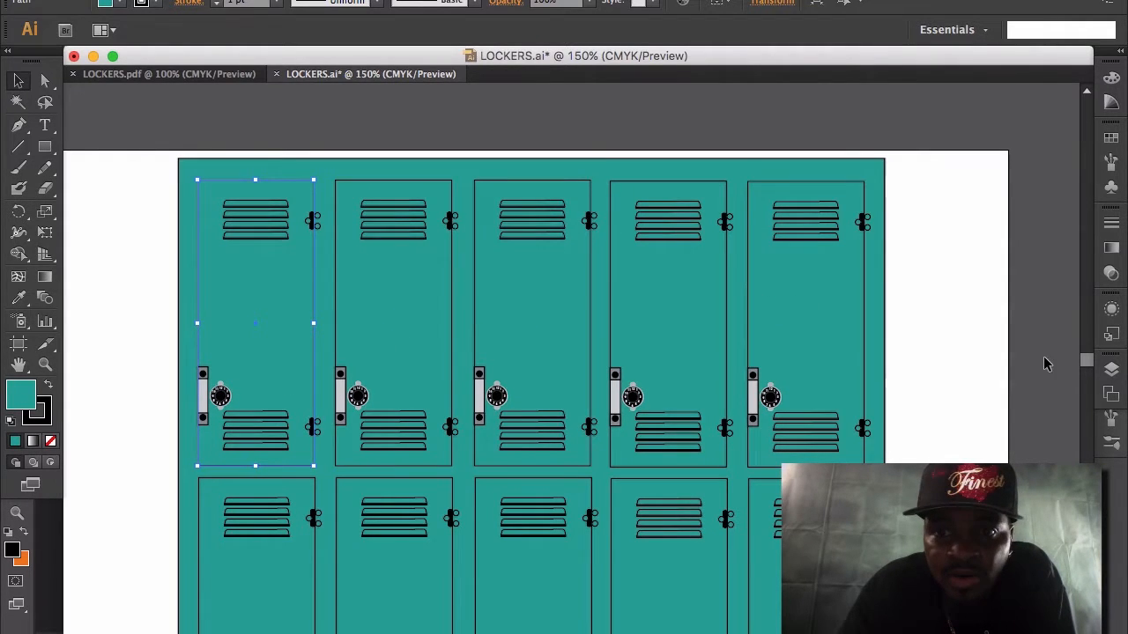
Examine the handle, combination lock, vents and hinge of the first top-row locker up close.
{"action": "left_click_drag", "start_coordinate": [1085, 360], "coordinate": [1087, 369]}
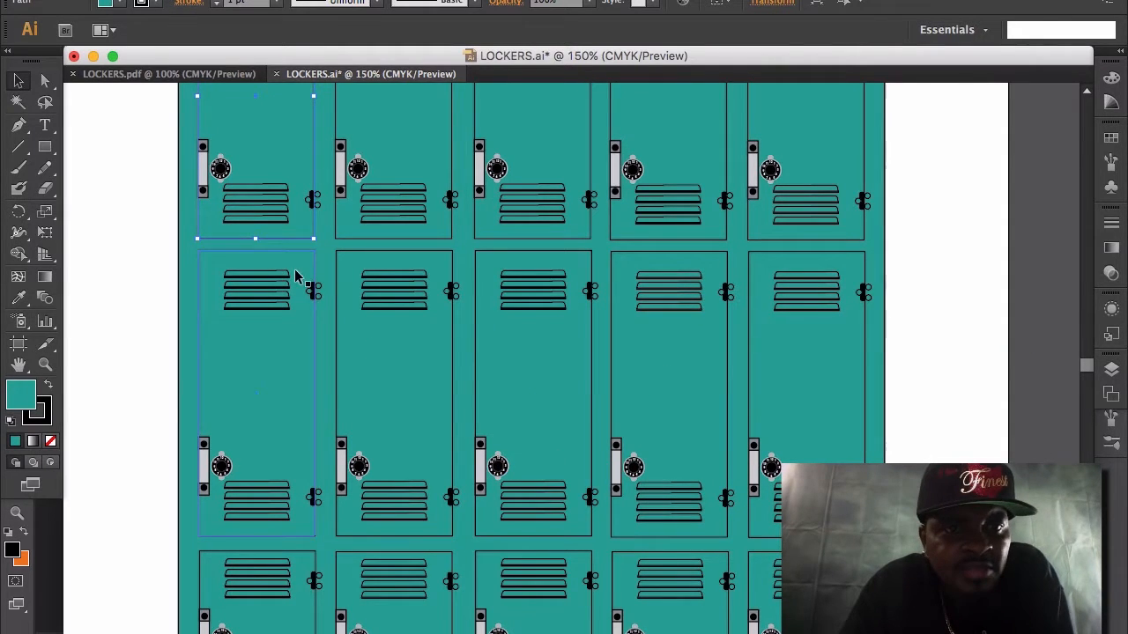
{"action": "left_click", "coordinate": [45, 367]}
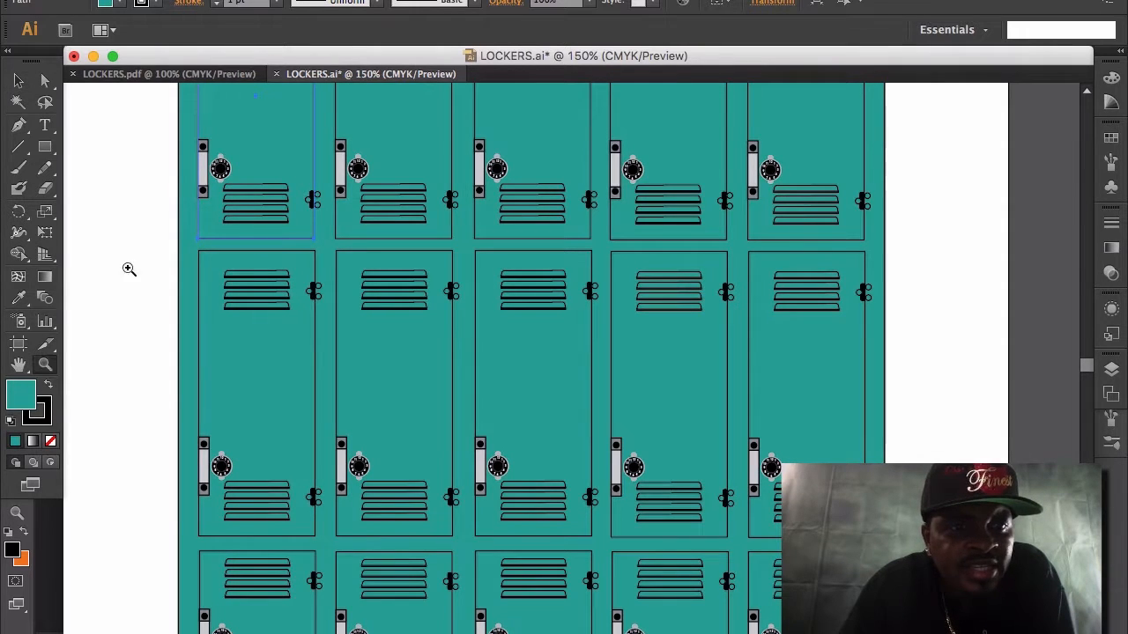
{"action": "left_click", "coordinate": [230, 173]}
{"action": "left_click", "coordinate": [652, 416]}
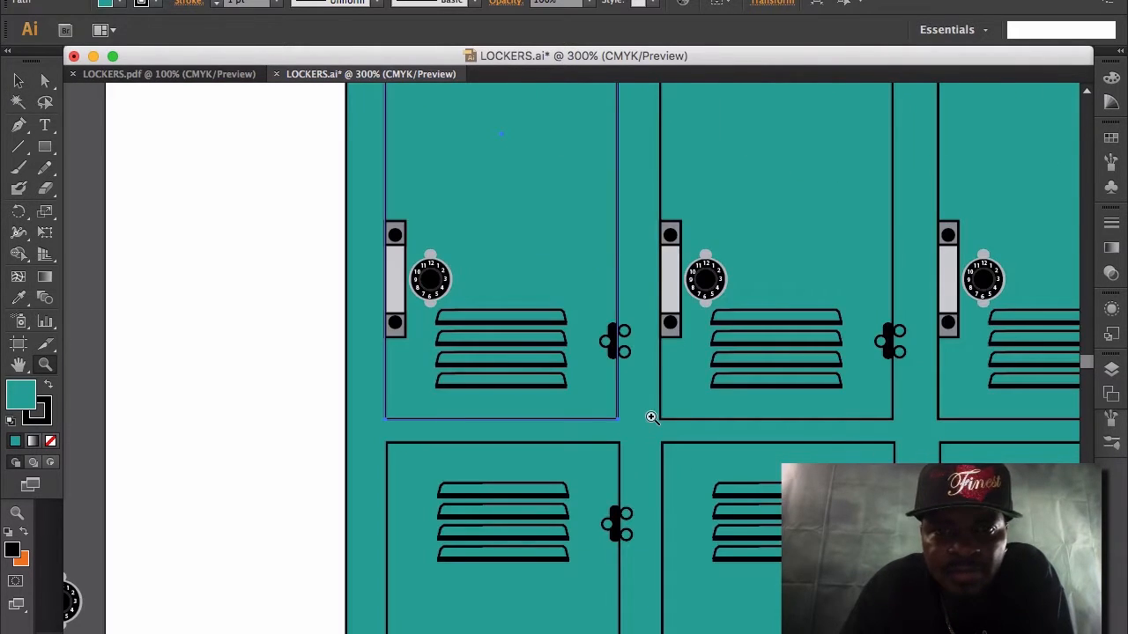
{"action": "left_click", "coordinate": [443, 319]}
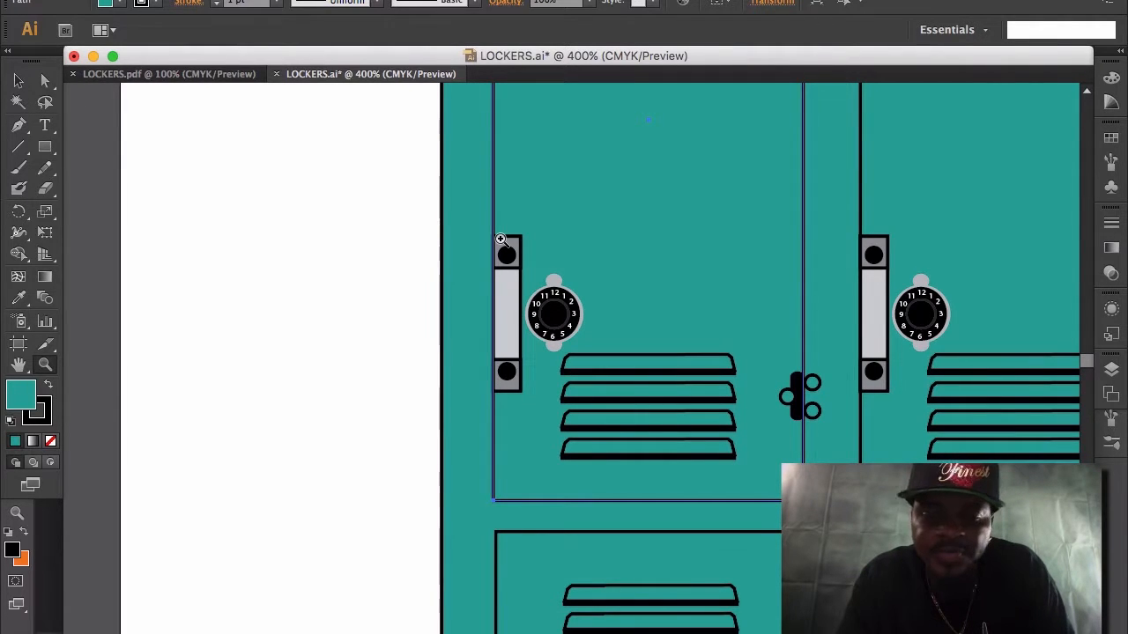
Examine the overall locker wall layout across all three rows, including the spare handle and lock outside the artboard.
{"action": "key", "text": "super+minus"}
{"action": "key", "text": "super+minus"}
{"action": "key", "text": "super+minus"}
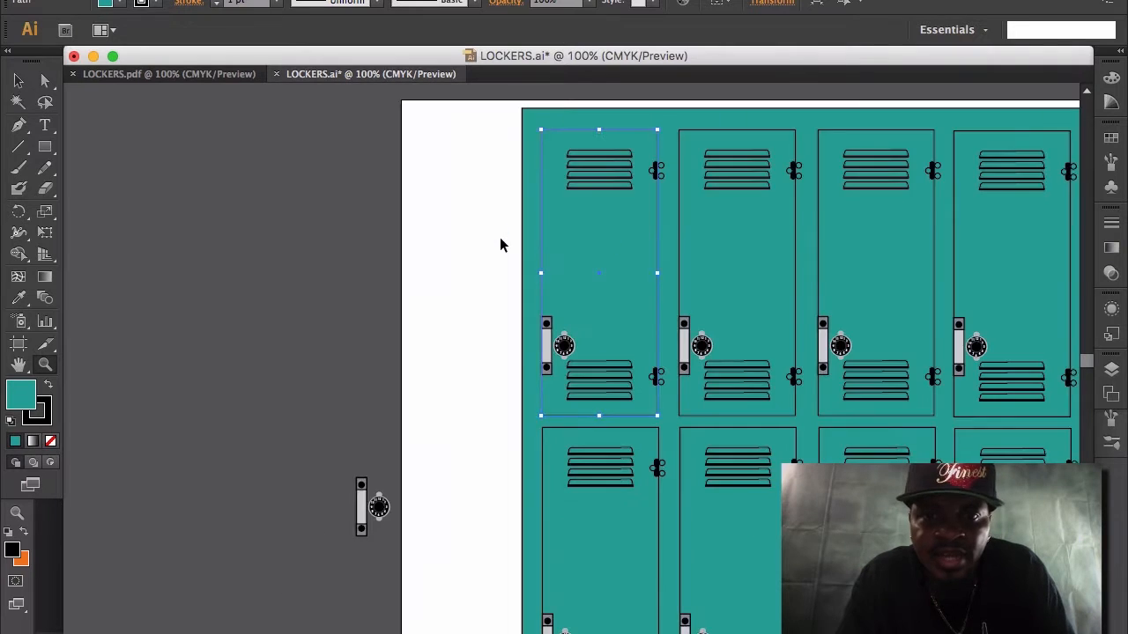
{"action": "key", "text": "super+minus"}
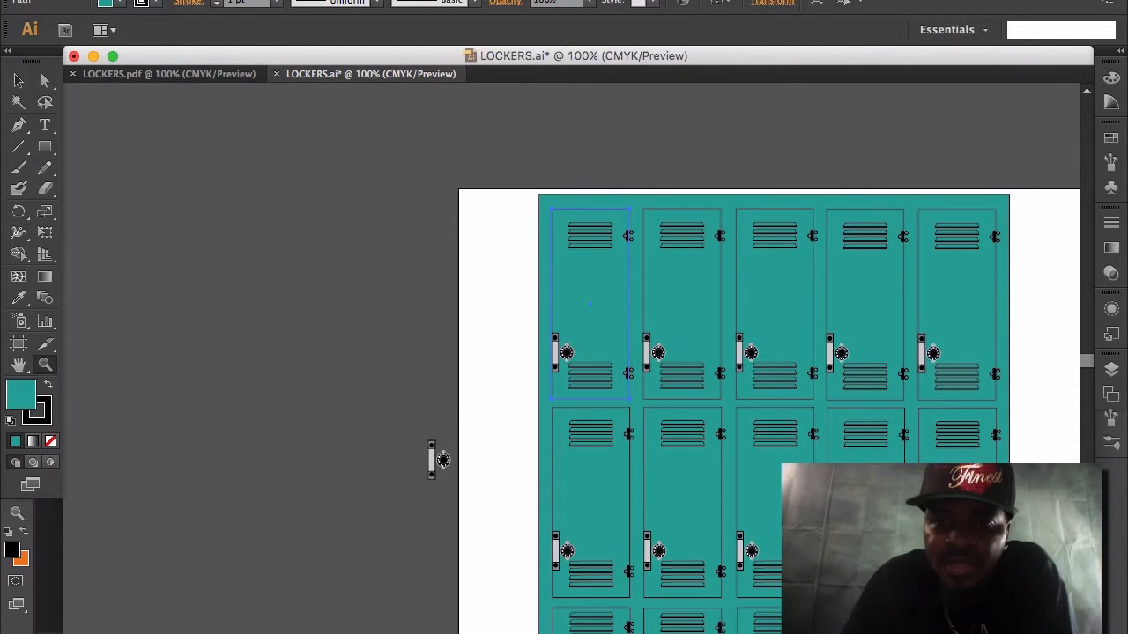
{"action": "scroll", "coordinate": [1057, 445], "scroll_direction": "right", "scroll_amount": 5}
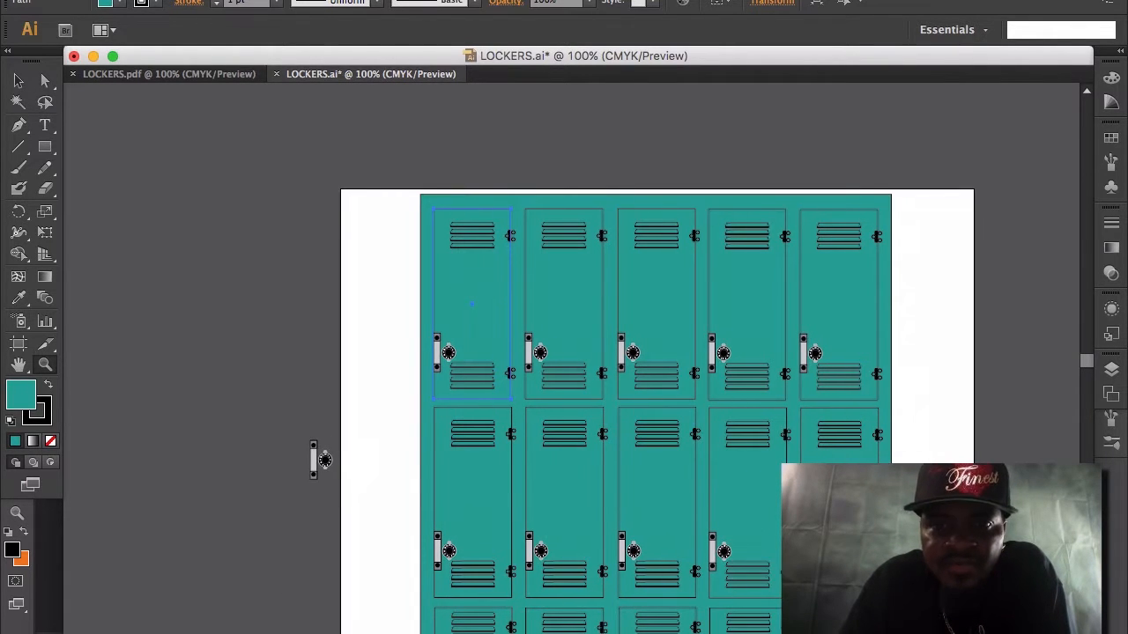
{"action": "scroll", "coordinate": [1087, 365], "scroll_direction": "down", "scroll_amount": 5}
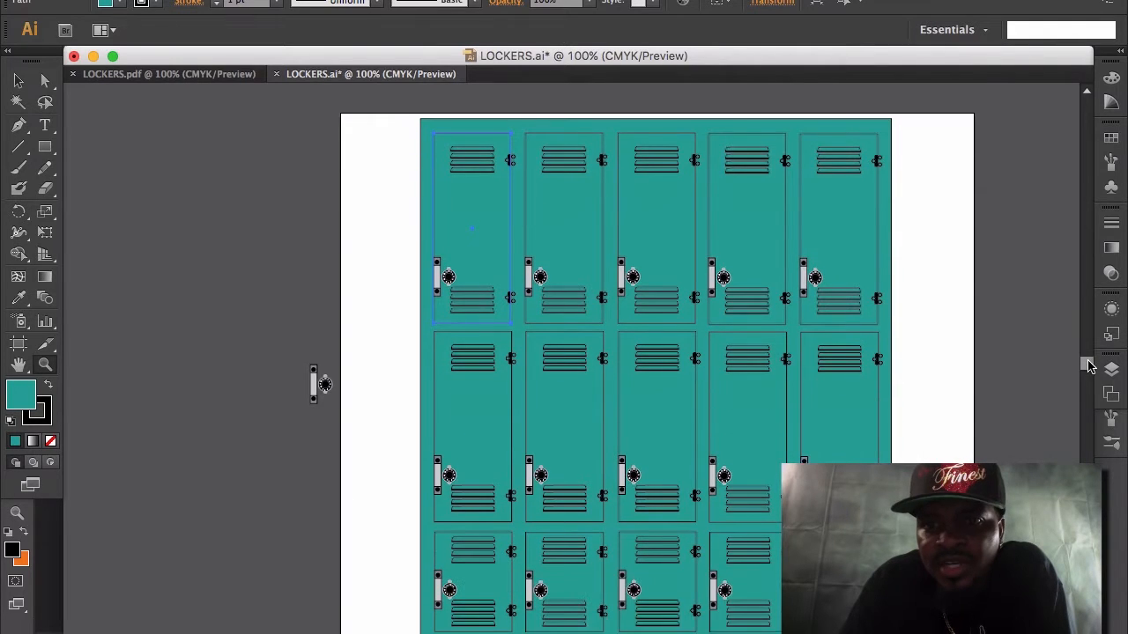
{"action": "scroll", "coordinate": [1087, 365], "scroll_direction": "up", "scroll_amount": 2}
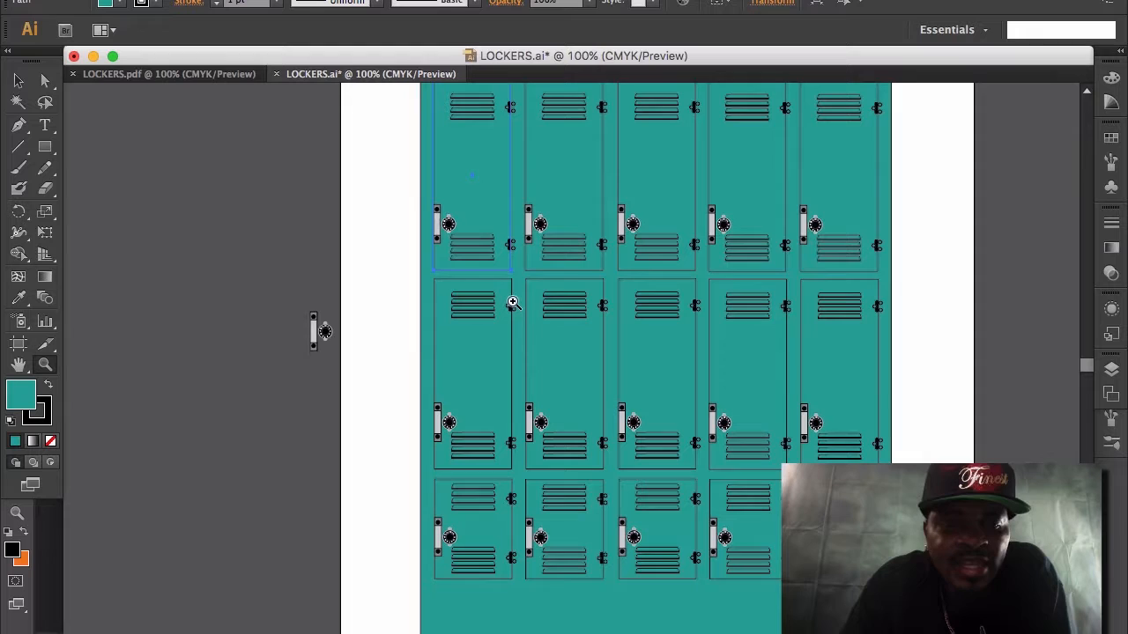
{"action": "key", "text": "super+minus"}
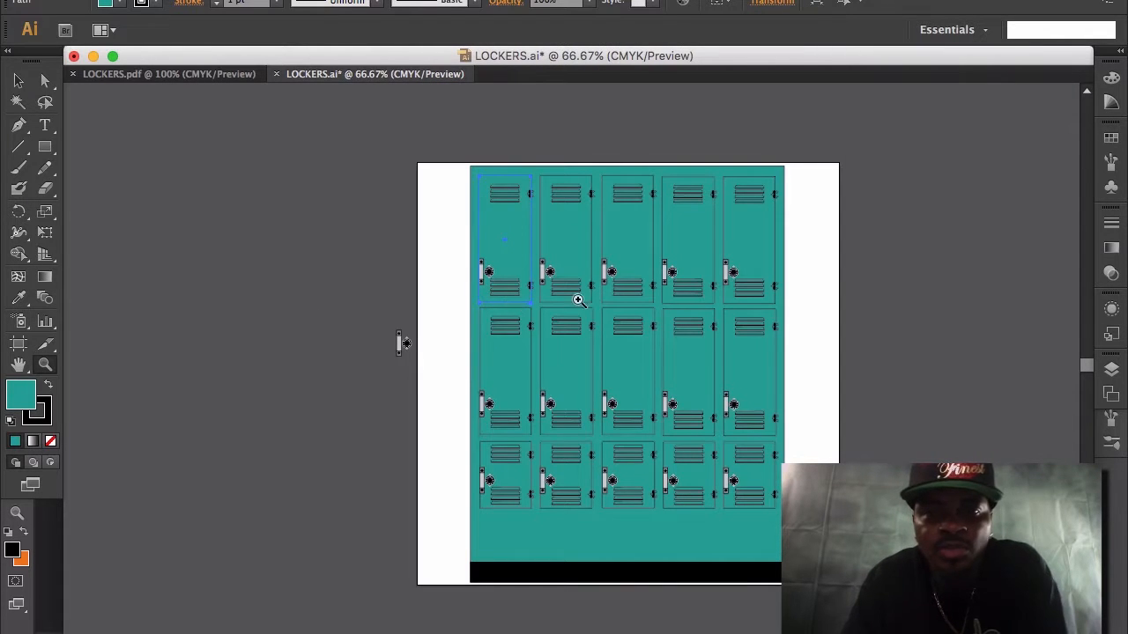
{"action": "key", "text": "super+equal"}
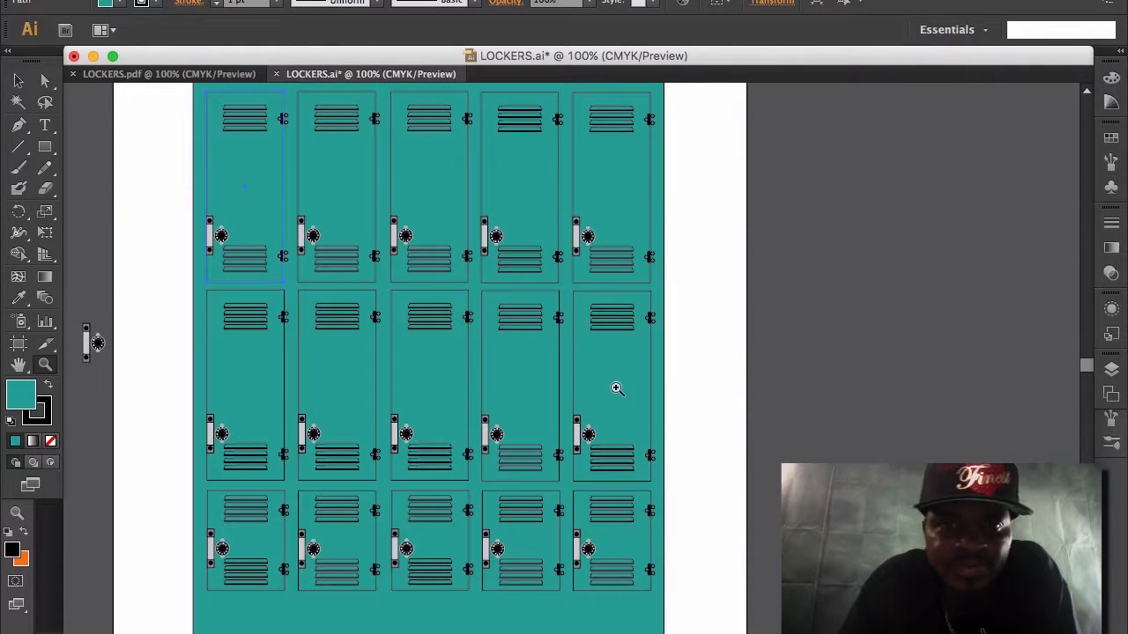
{"action": "scroll", "coordinate": [571, 359], "scroll_direction": "left", "scroll_amount": 3}
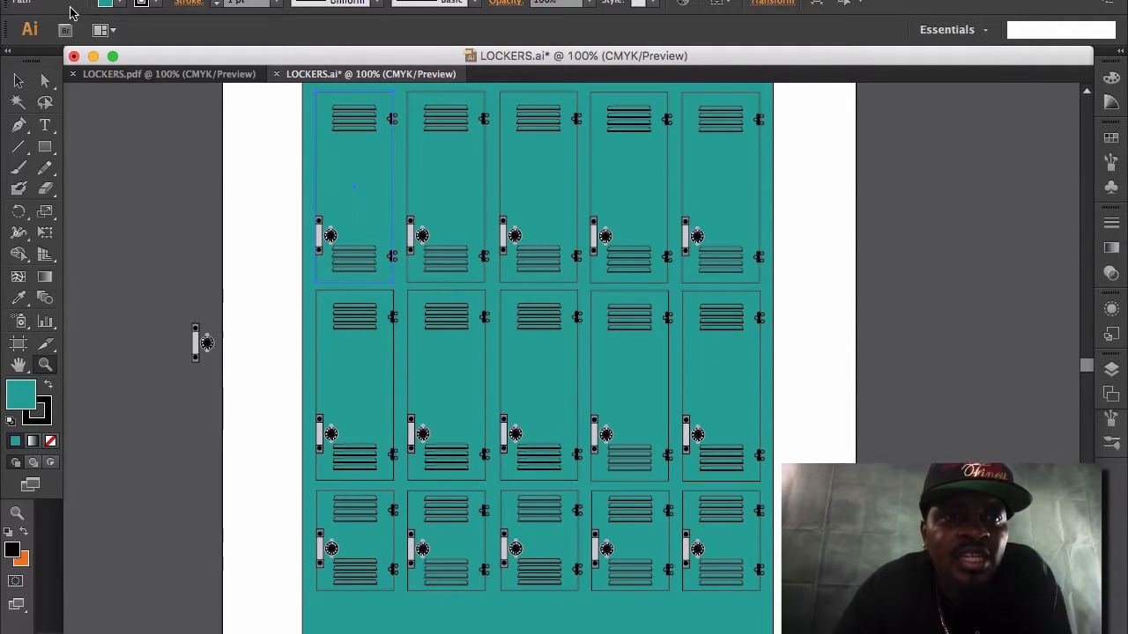
Minimize the LOCKERS.ai document and open power girl poster.psd from the desktop in Photoshop.
{"action": "left_click", "coordinate": [93, 58]}
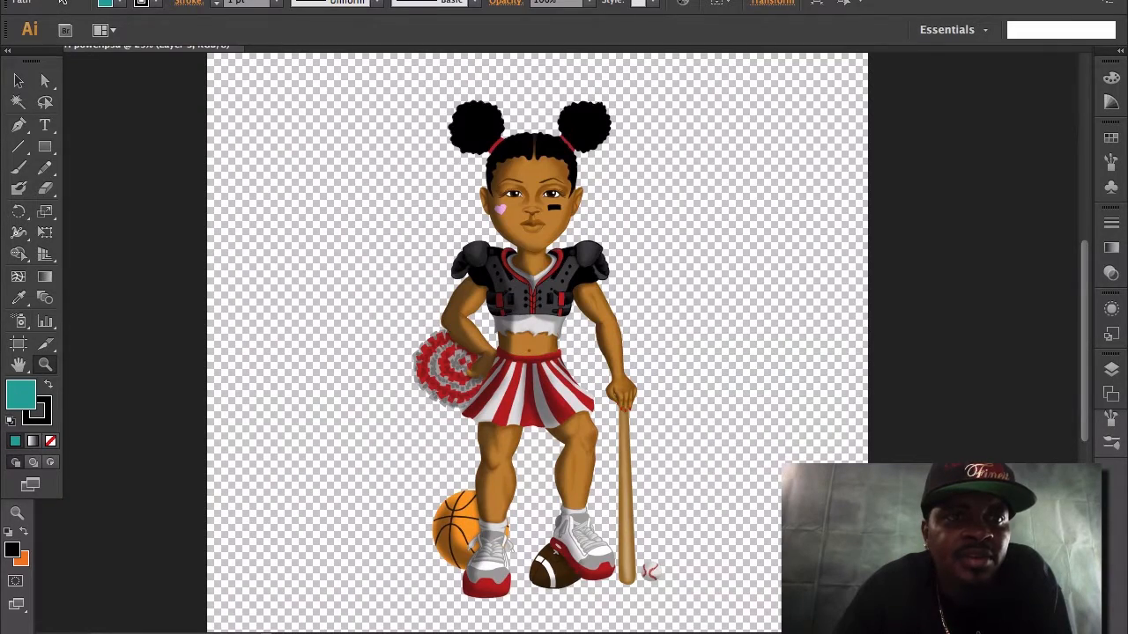
{"action": "left_click", "coordinate": [113, 79]}
{"action": "left_click", "coordinate": [35, 4]}
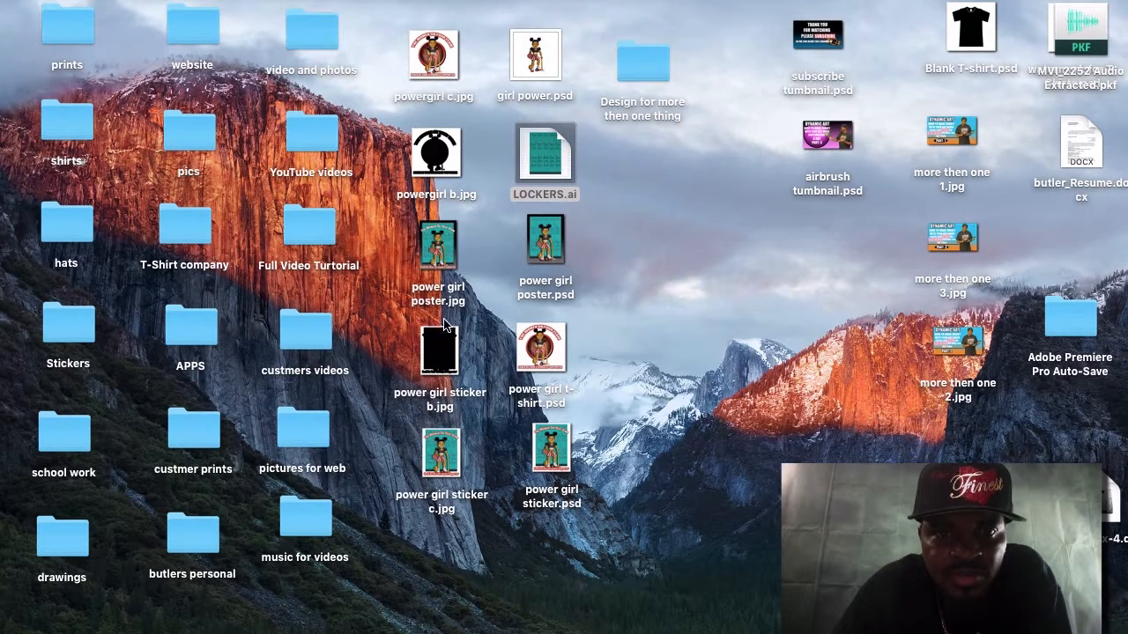
{"action": "double_click", "coordinate": [545, 239]}
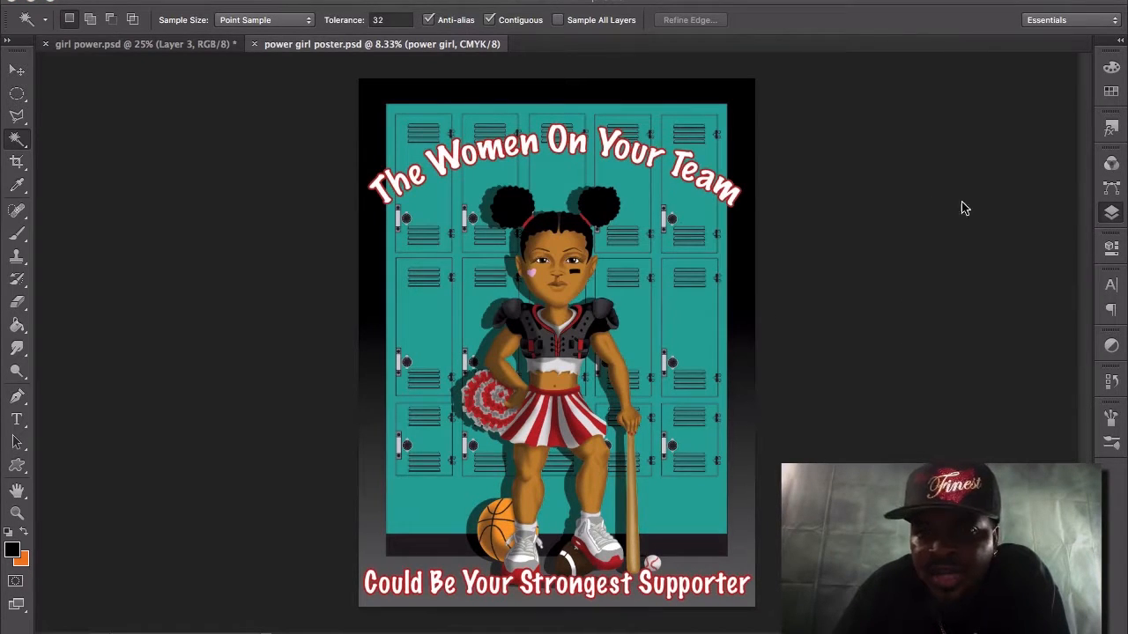
Hide the shadow, Layer 2, the arched "The Women On Your Team" text and the power girl layer in the poster.
{"action": "left_click", "coordinate": [1112, 203]}
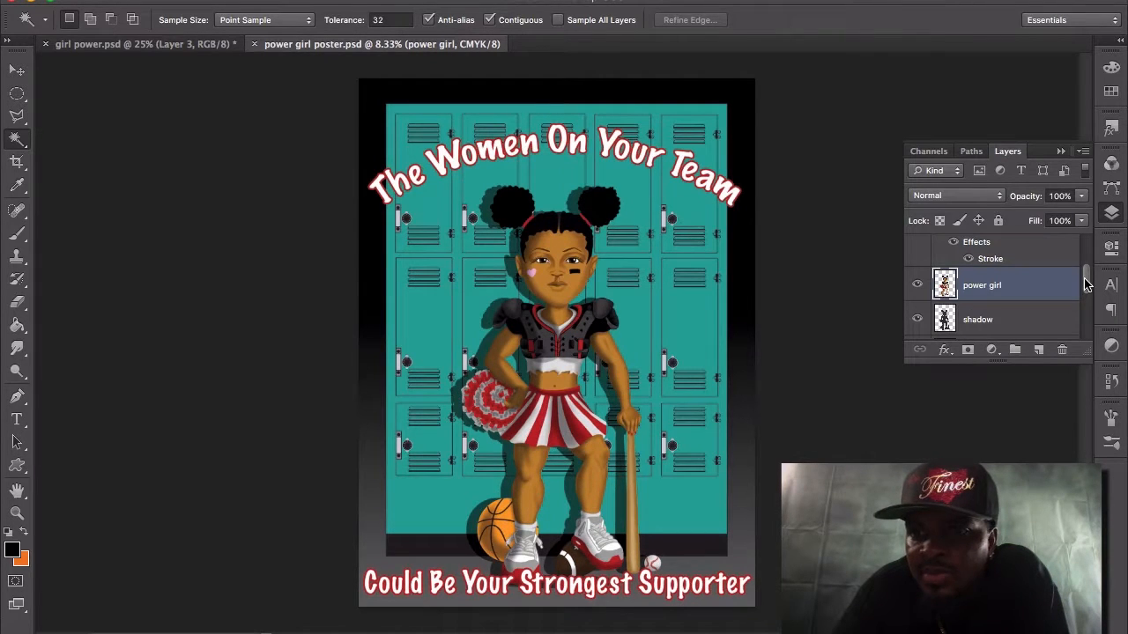
{"action": "left_click_drag", "start_coordinate": [1087, 283], "coordinate": [1088, 290]}
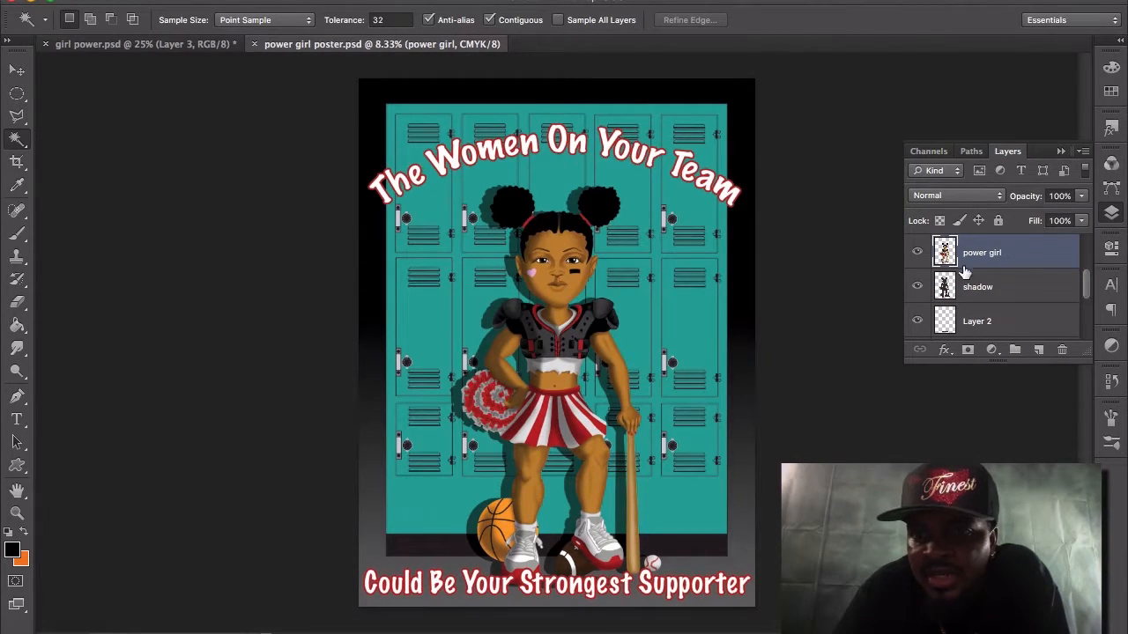
{"action": "left_click", "coordinate": [918, 287]}
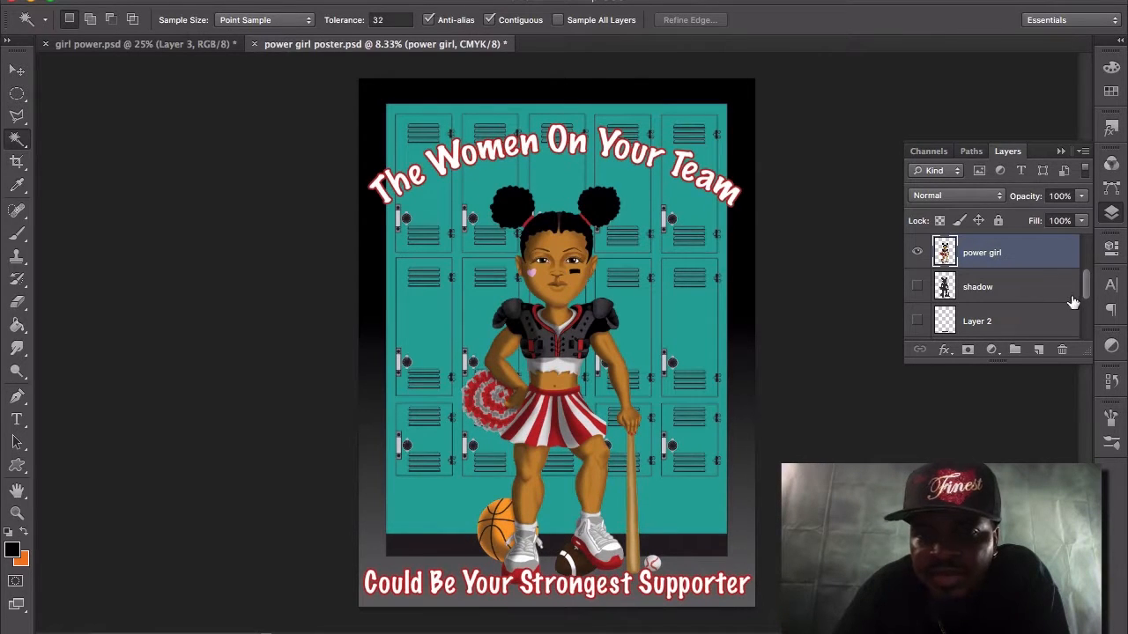
{"action": "left_click_drag", "start_coordinate": [1089, 287], "coordinate": [1088, 251]}
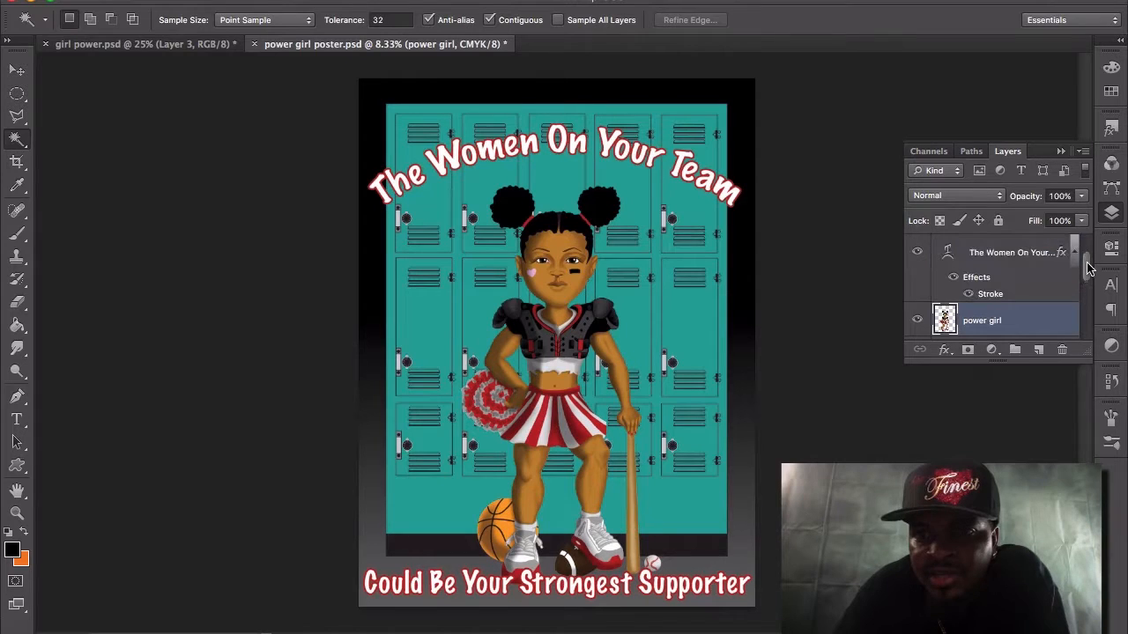
{"action": "left_click", "coordinate": [917, 253]}
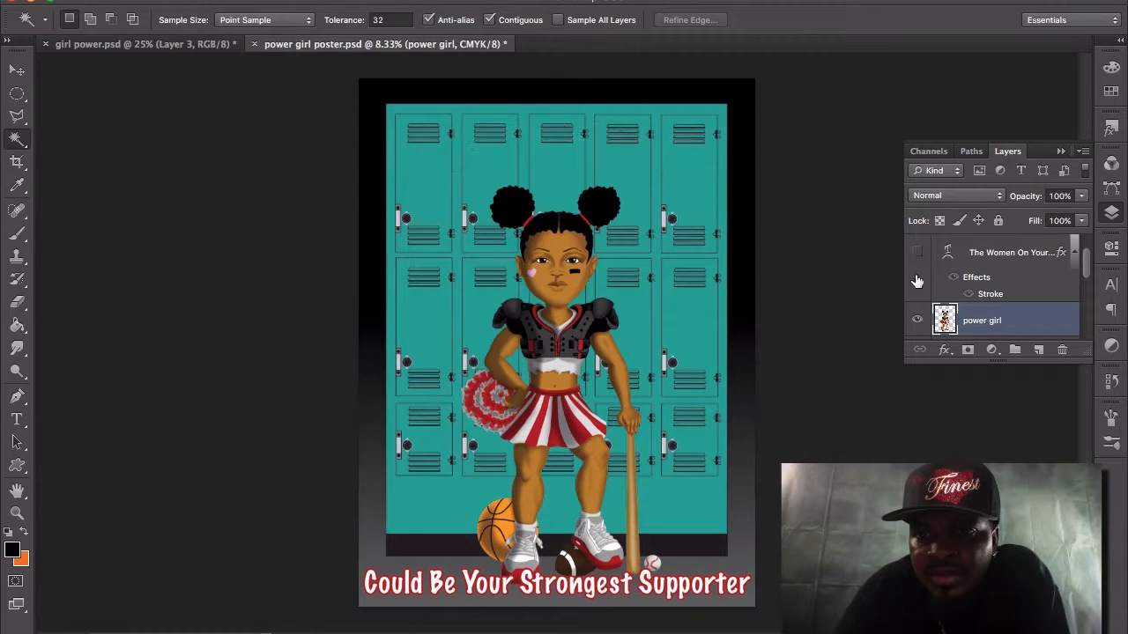
{"action": "left_click", "coordinate": [919, 321]}
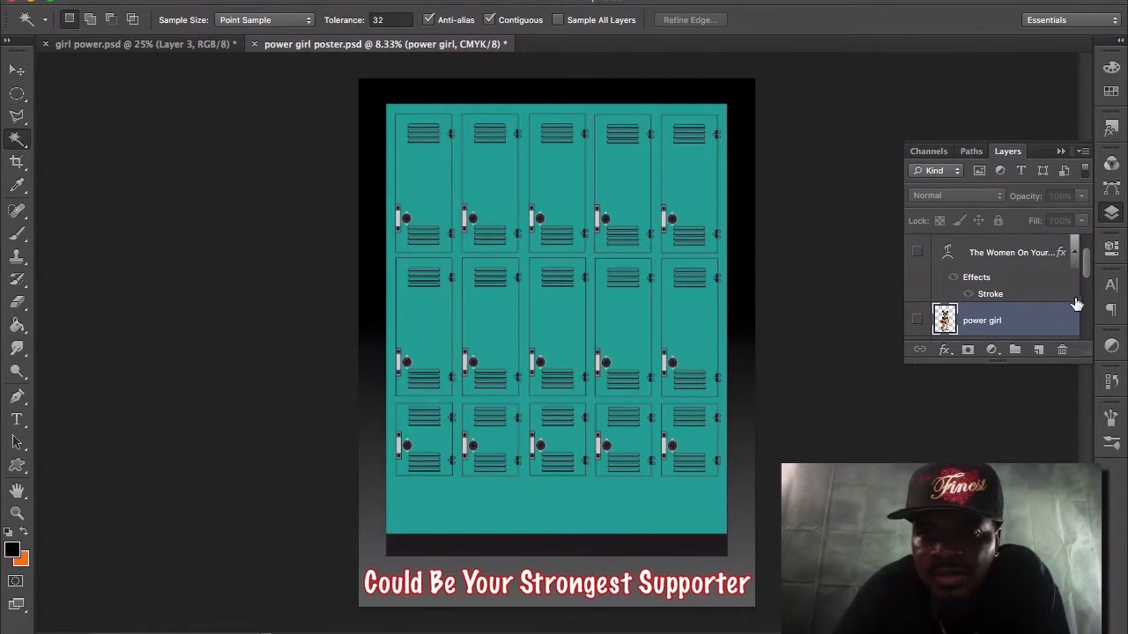
Hide the LOCKERS layer, the "Could Be Your Strongest Supporter" text and the Layer 1 gradient, leaving only the white Background.
{"action": "left_click_drag", "start_coordinate": [1089, 291], "coordinate": [1091, 328]}
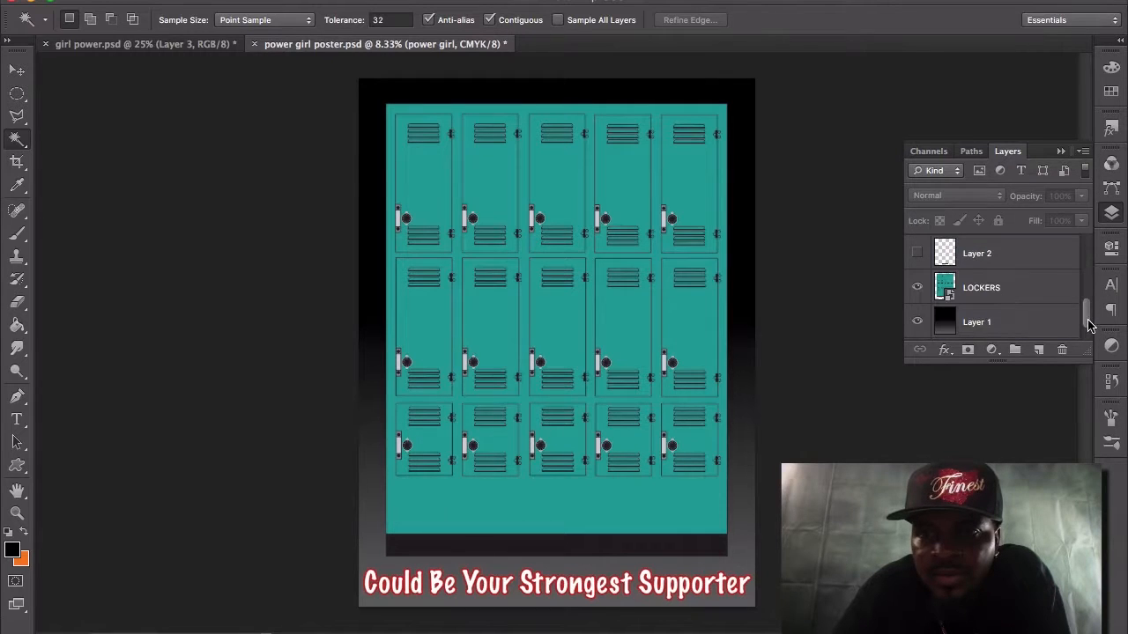
{"action": "left_click", "coordinate": [917, 287]}
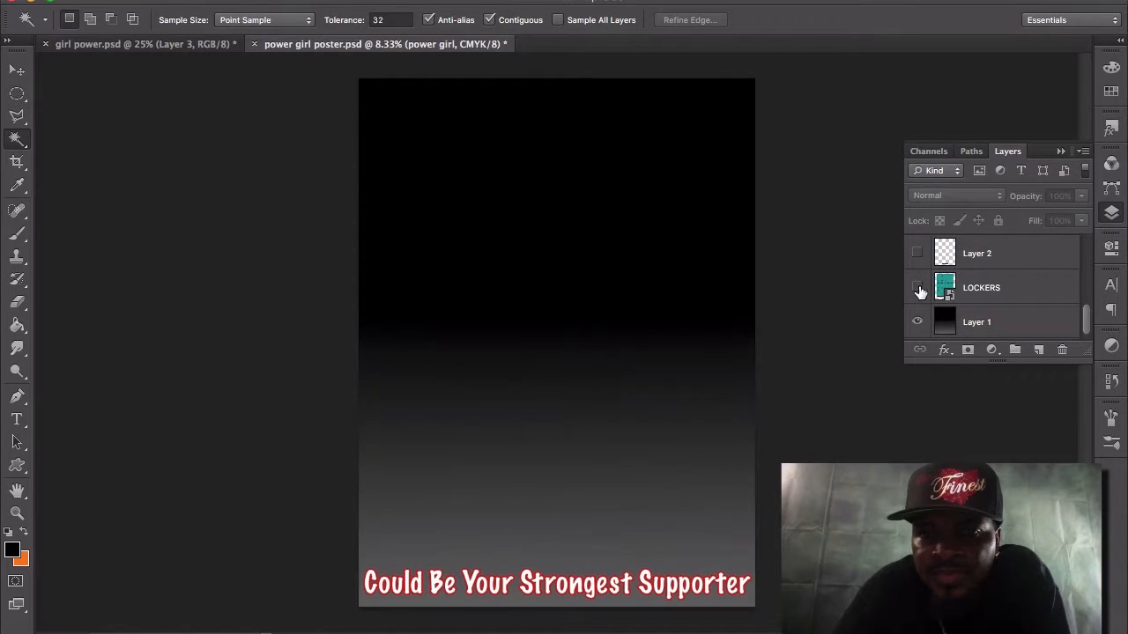
{"action": "left_click_drag", "start_coordinate": [1085, 317], "coordinate": [1084, 244]}
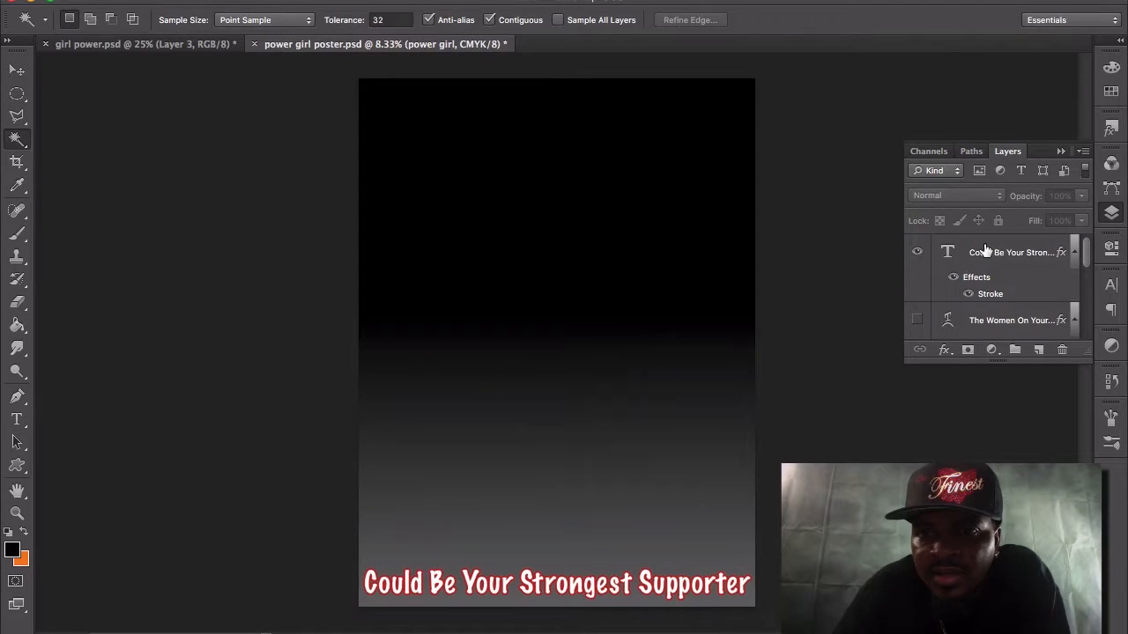
{"action": "left_click", "coordinate": [917, 252]}
{"action": "left_click_drag", "start_coordinate": [1085, 249], "coordinate": [1086, 323]}
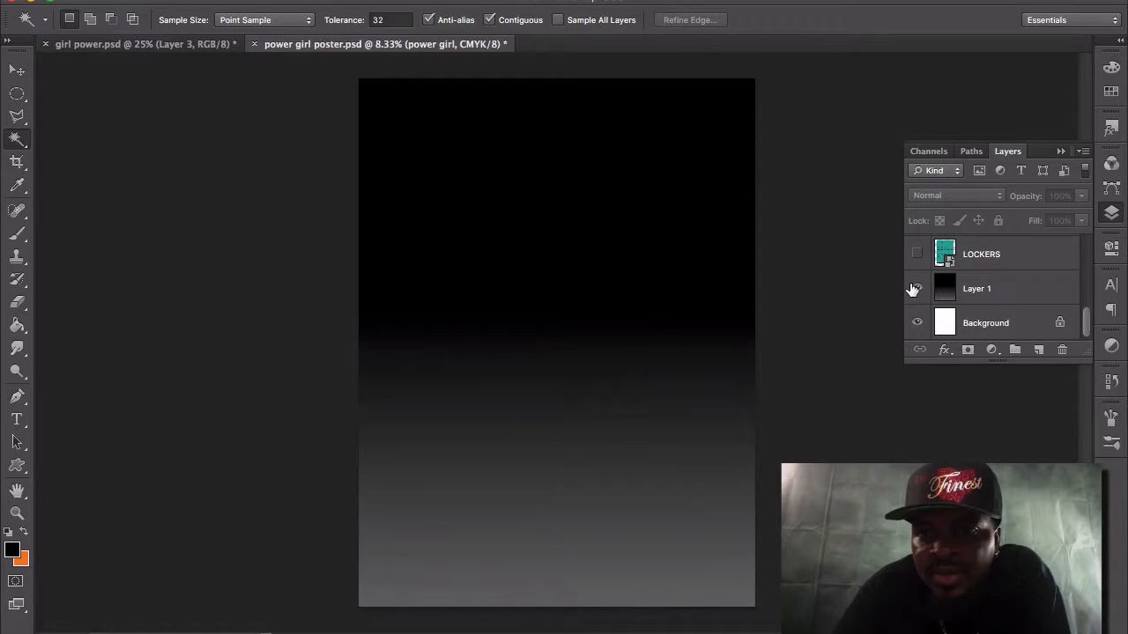
{"action": "left_click", "coordinate": [916, 288]}
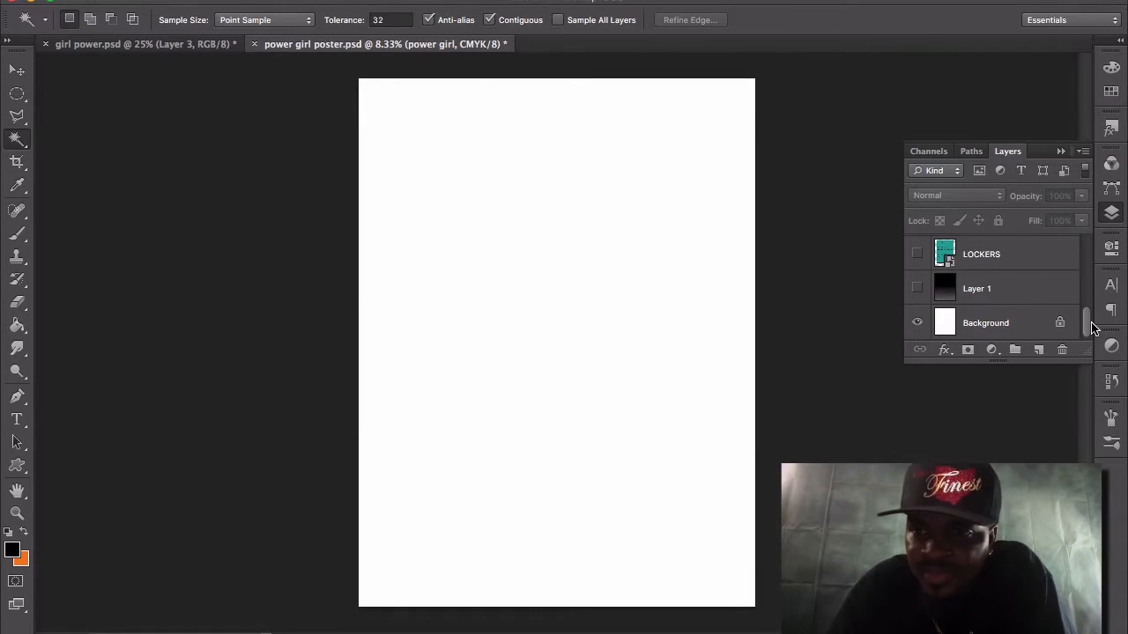
Show the Layer 1 gradient, the LOCKERS layer and the power girl layer again.
{"action": "left_click", "coordinate": [916, 290]}
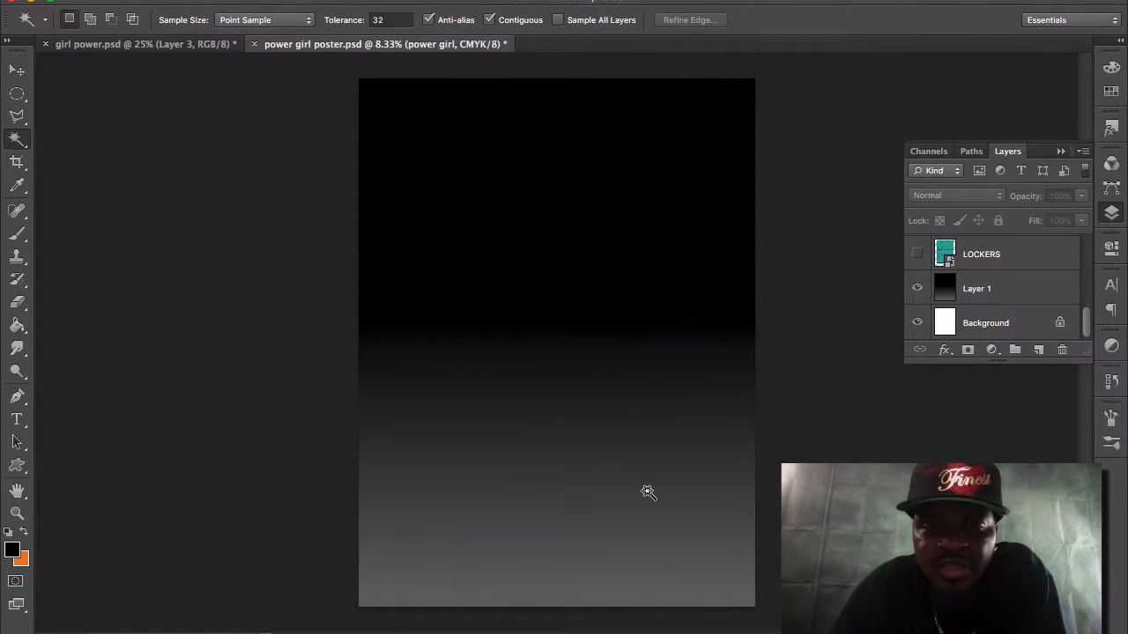
{"action": "left_click", "coordinate": [916, 254]}
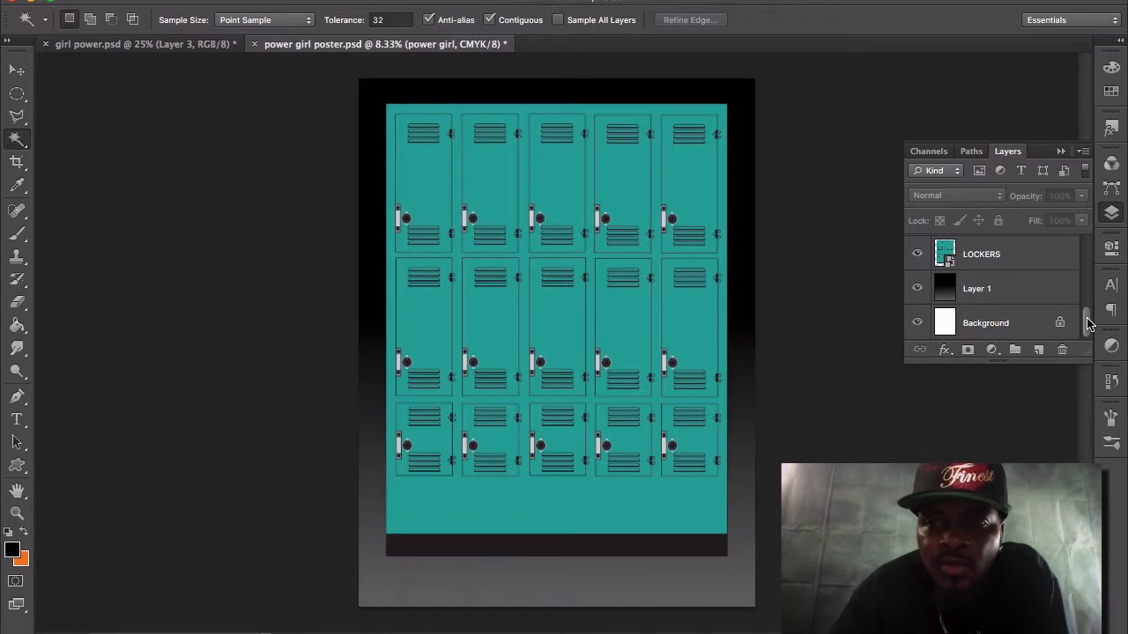
{"action": "left_click_drag", "start_coordinate": [1088, 323], "coordinate": [1087, 291]}
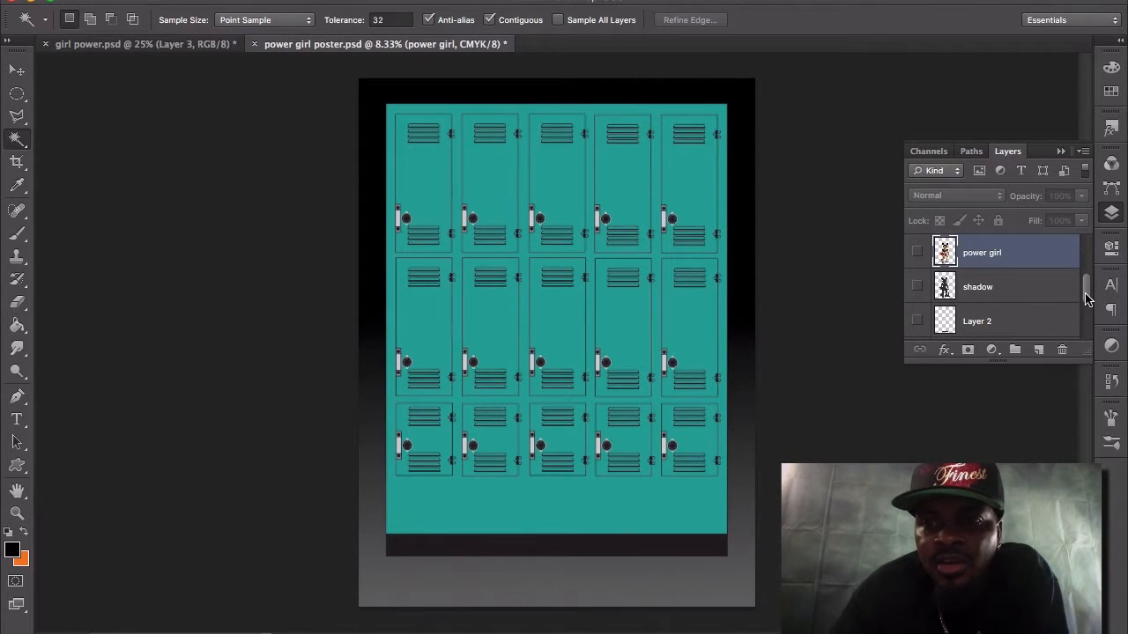
{"action": "left_click", "coordinate": [917, 253]}
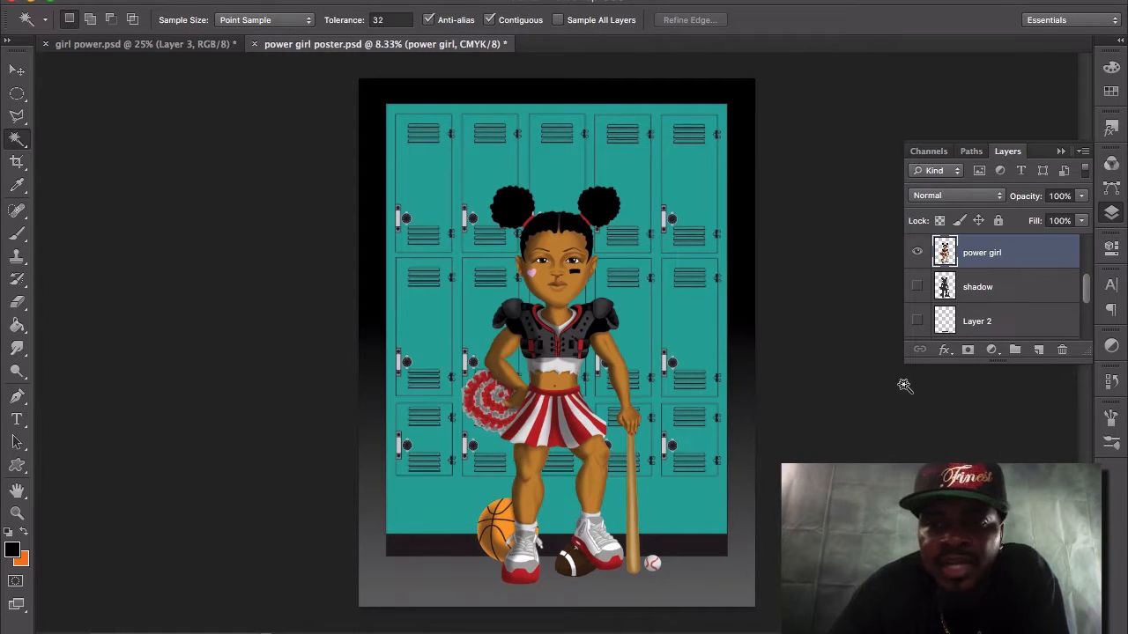
Show the girl's shadow layer, select it to check its blending settings, and show the Layer 2 ground shadow.
{"action": "left_click", "coordinate": [918, 287]}
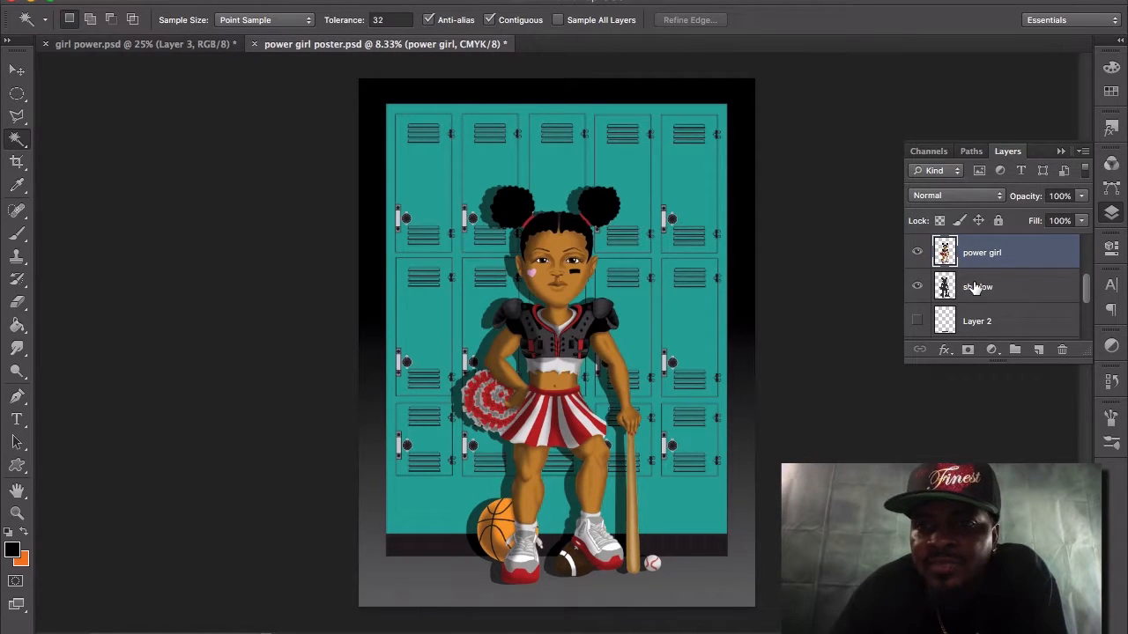
{"action": "left_click", "coordinate": [976, 288]}
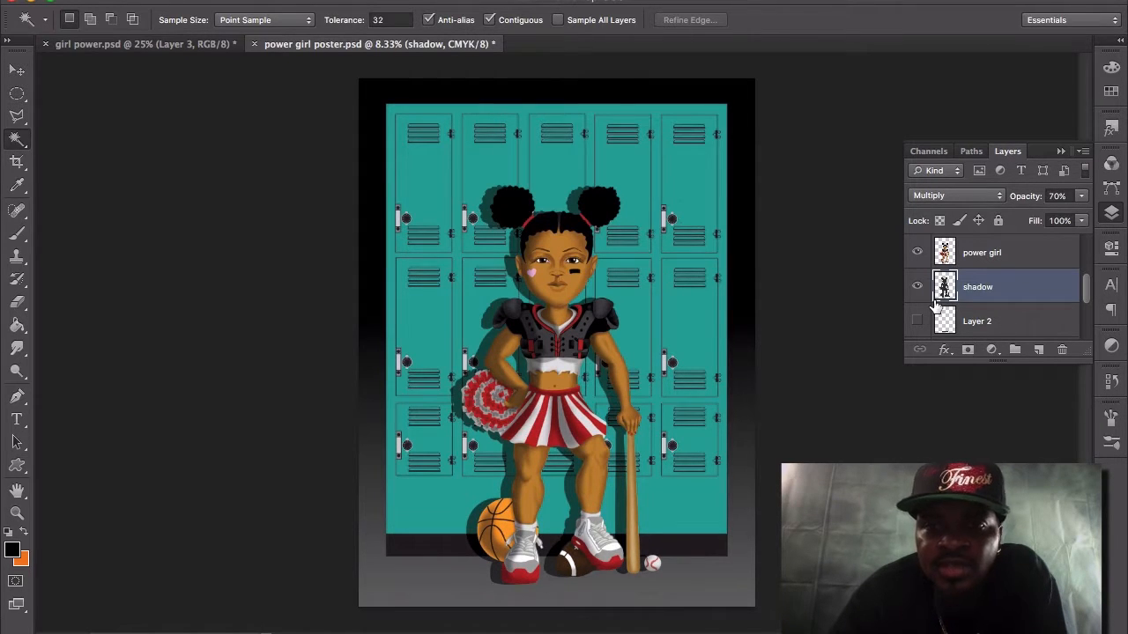
{"action": "left_click", "coordinate": [917, 322]}
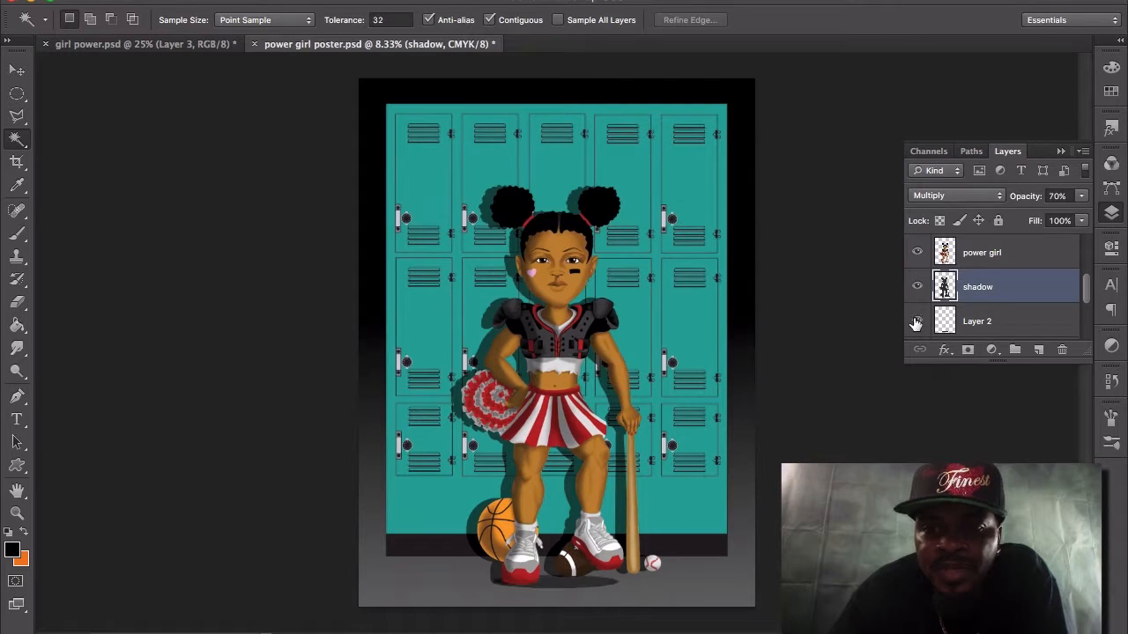
Show the "The Women On Your Team" and "Could Be Your Strongest Supporter" text layers again.
{"action": "mouse_move", "coordinate": [1086, 292]}
{"action": "left_mouse_down"}
{"action": "mouse_move", "coordinate": [1086, 303]}
{"action": "mouse_move", "coordinate": [1087, 253]}
{"action": "left_mouse_up"}
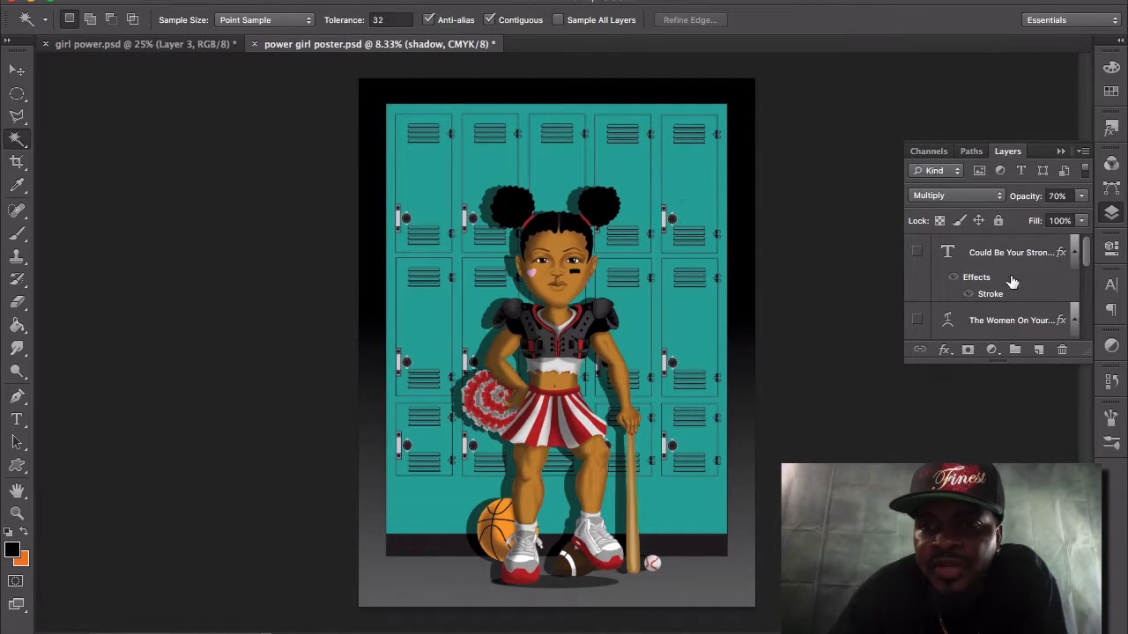
{"action": "left_click", "coordinate": [920, 321]}
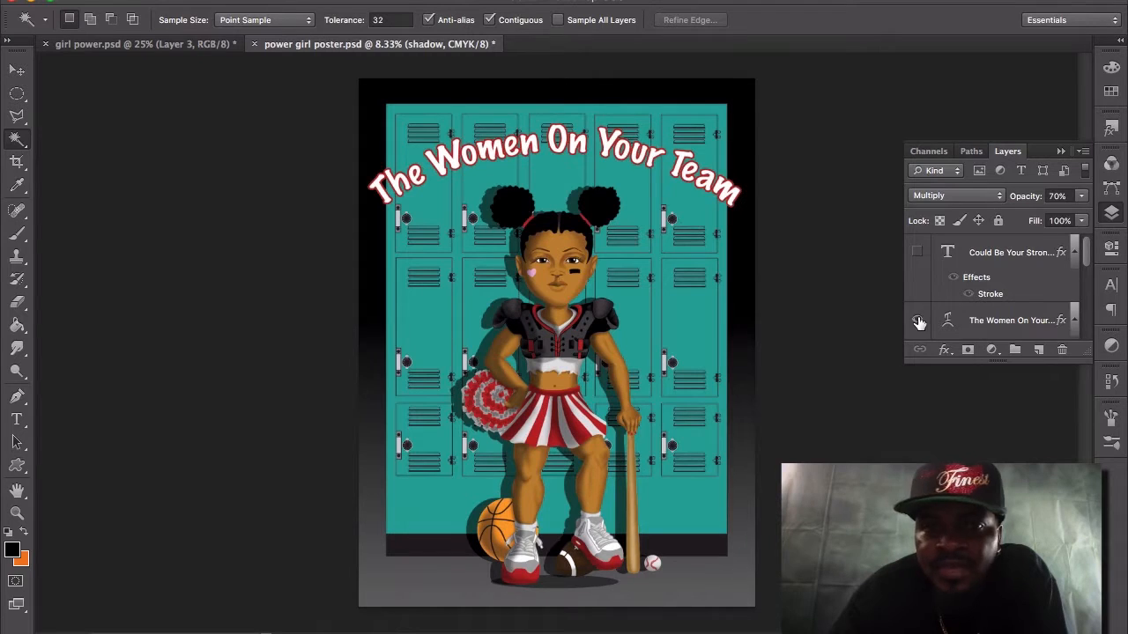
{"action": "left_click", "coordinate": [916, 254]}
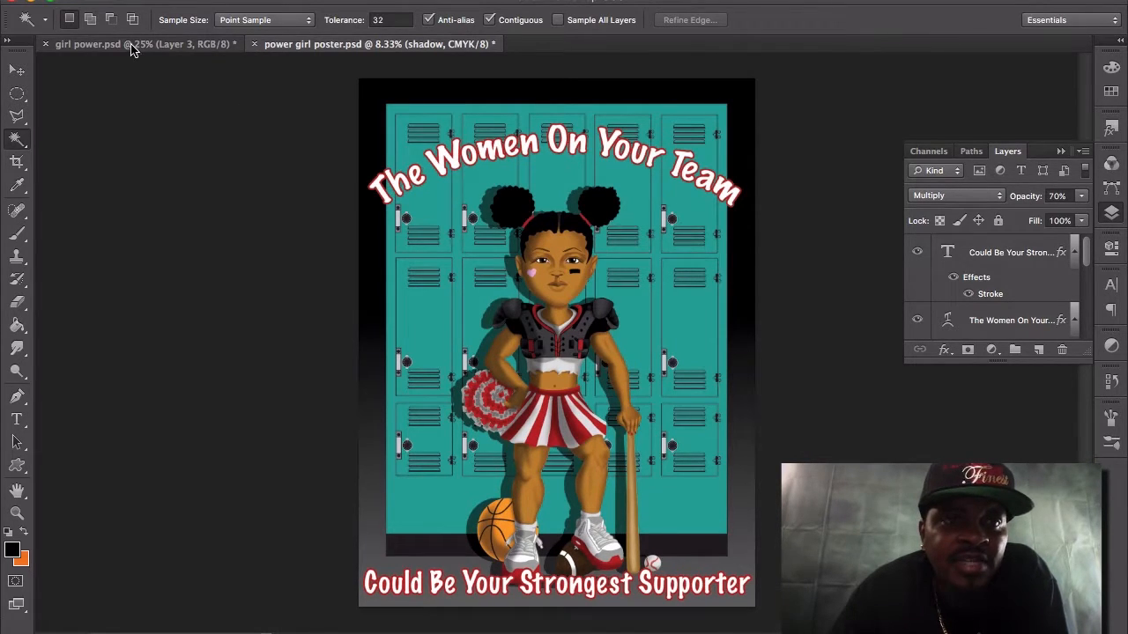
Close girl power.psd without saving its changes.
{"action": "left_click", "coordinate": [46, 44]}
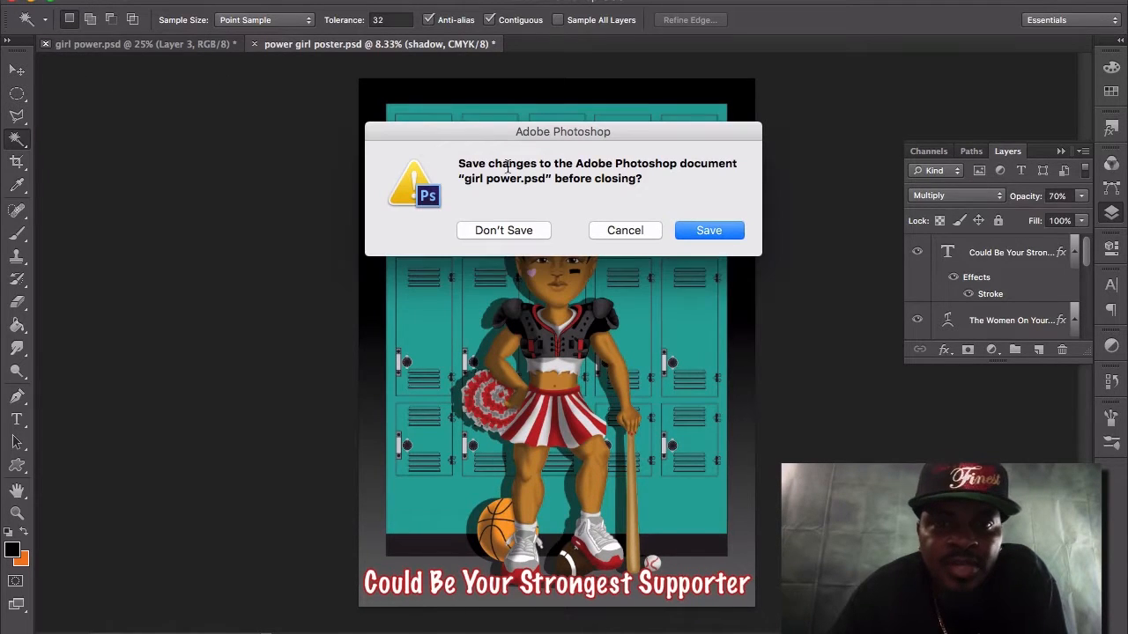
{"action": "left_click", "coordinate": [526, 233]}
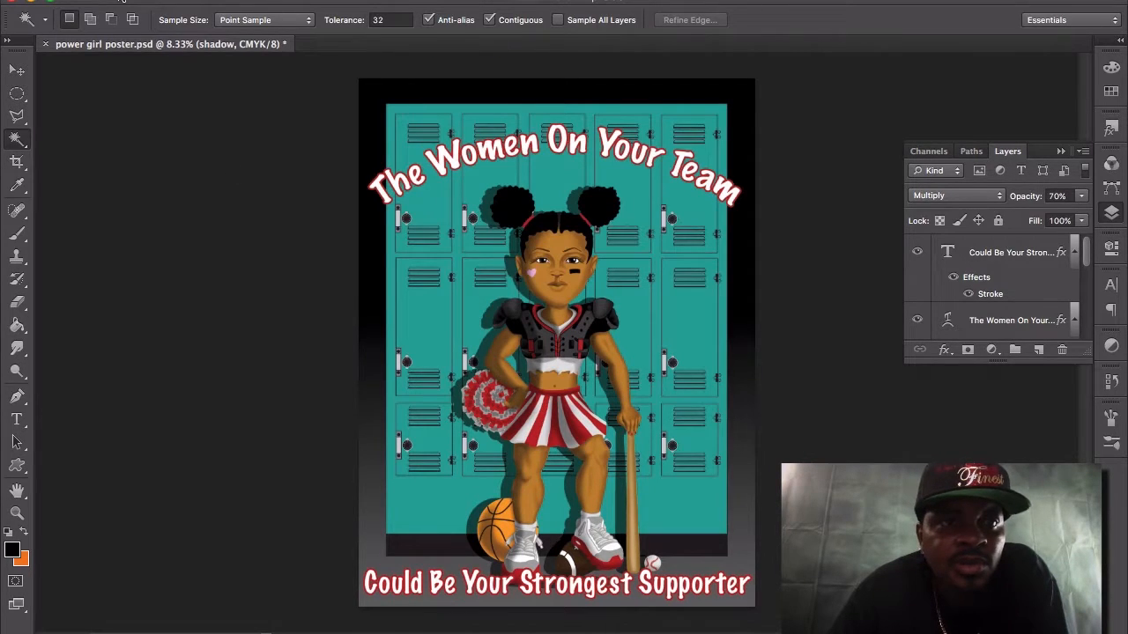
Minimize the poster document and open powergirl c.jpg and power girl t-shirt.psd from the desktop.
{"action": "left_click", "coordinate": [37, 6]}
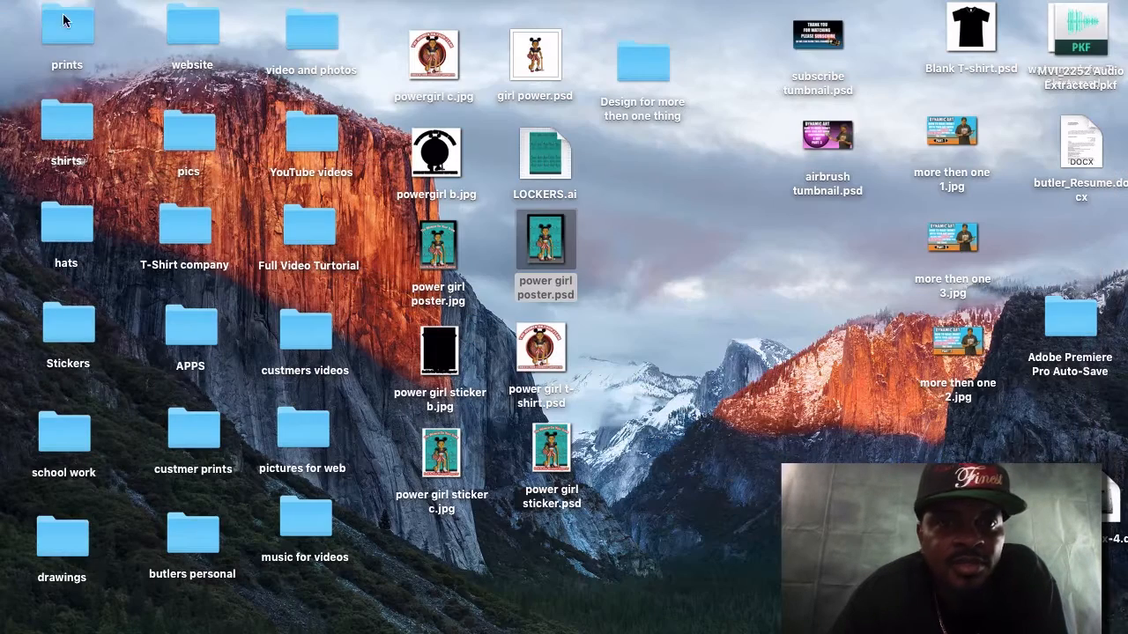
{"action": "left_click", "coordinate": [429, 68]}
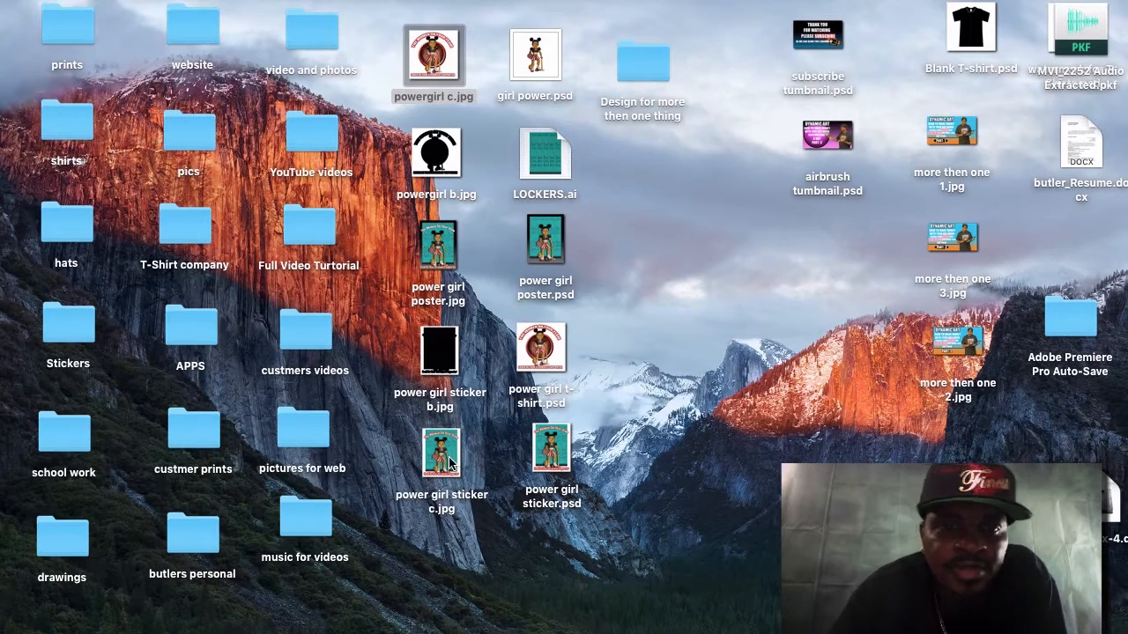
{"action": "double_click", "coordinate": [536, 339]}
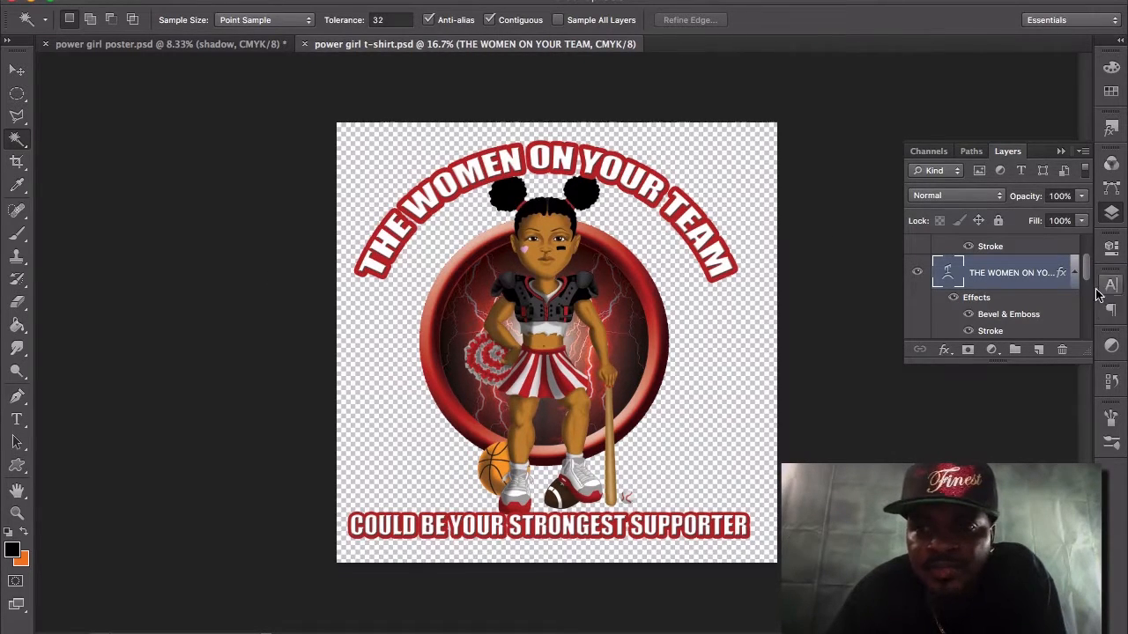
Examine the t-shirt design's layers, toggling the lightning circle on Layer 4 and the ring on Layer 5 off and back on.
{"action": "scroll", "coordinate": [1085, 282], "scroll_direction": "down", "scroll_amount": 1}
{"action": "scroll", "coordinate": [1086, 282], "scroll_direction": "up", "scroll_amount": 3}
{"action": "scroll", "coordinate": [1085, 286], "scroll_direction": "down", "scroll_amount": 3}
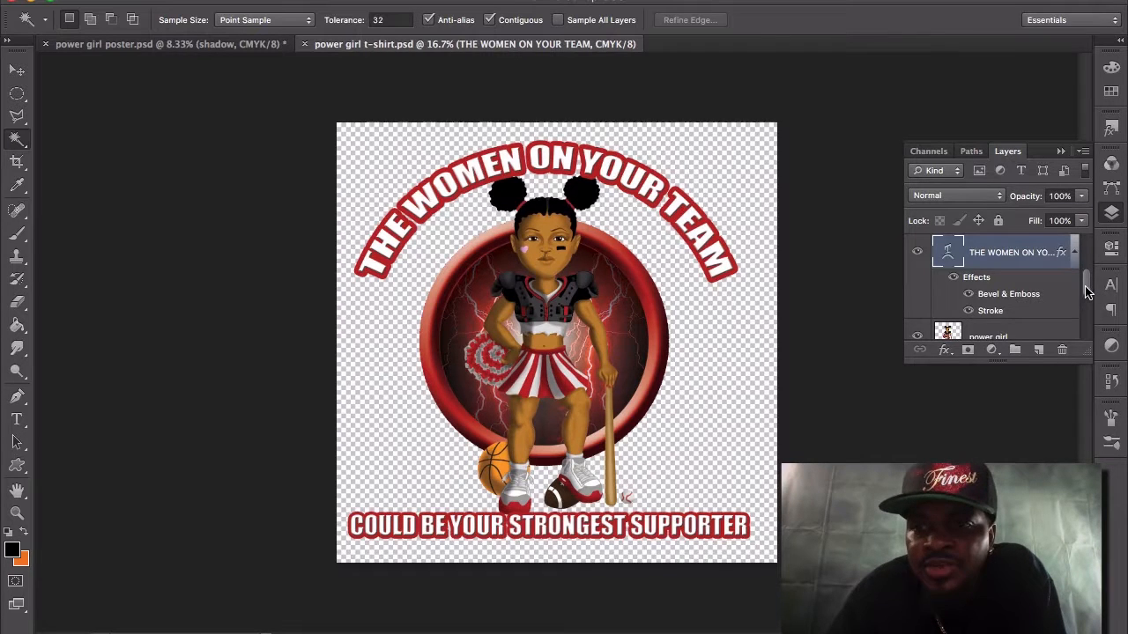
{"action": "scroll", "coordinate": [1086, 300], "scroll_direction": "down", "scroll_amount": 2}
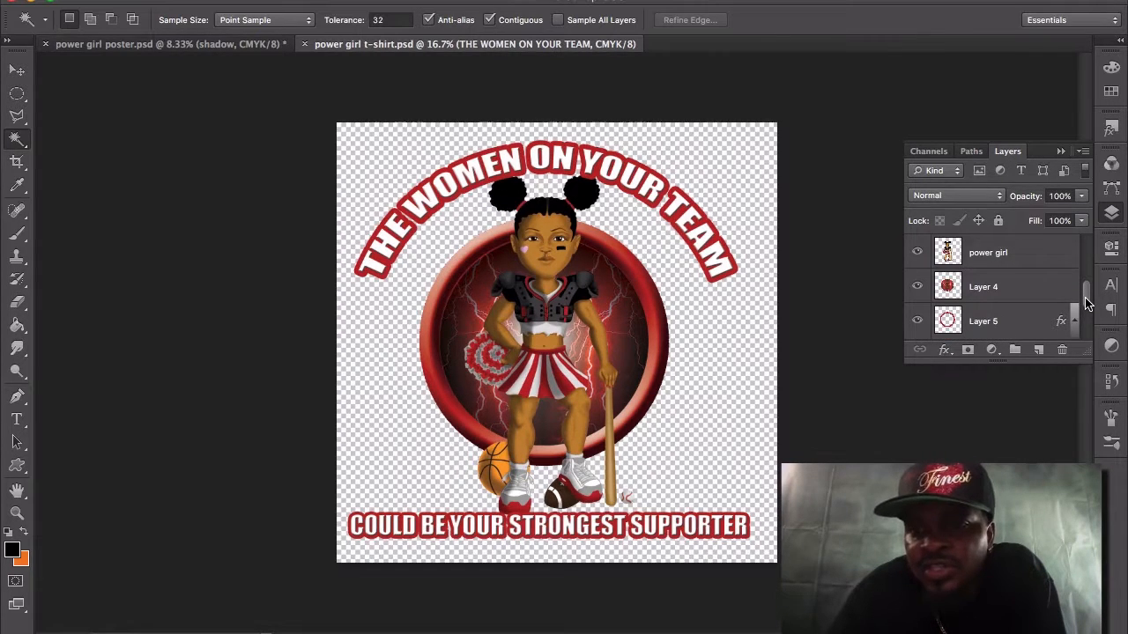
{"action": "left_click", "coordinate": [917, 322]}
{"action": "left_click", "coordinate": [915, 287]}
{"action": "left_click", "coordinate": [916, 287]}
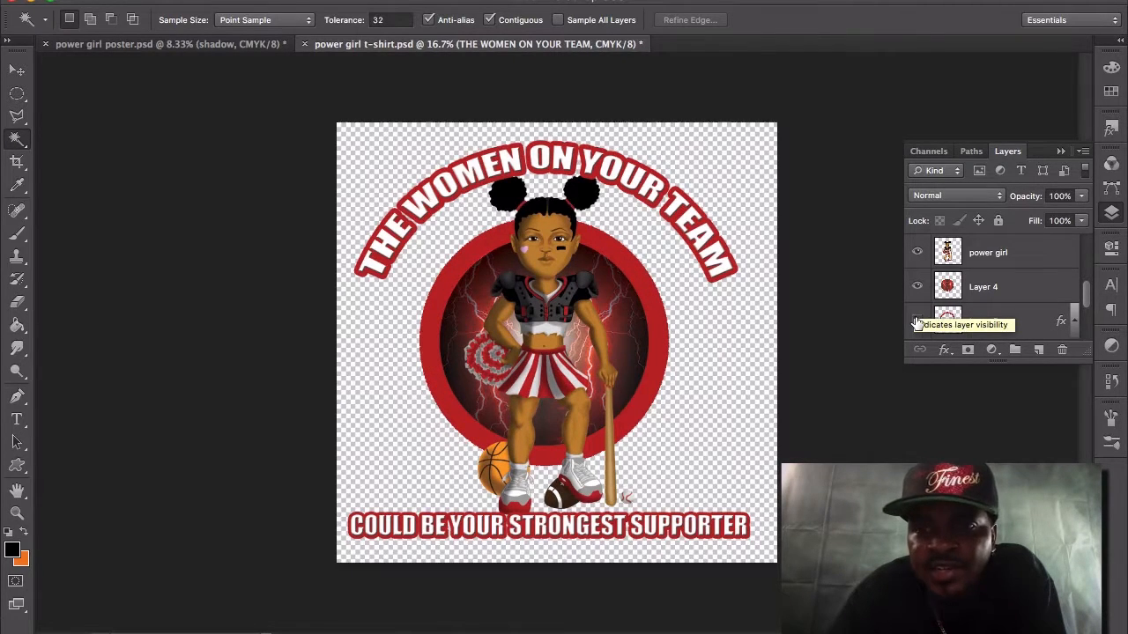
{"action": "left_click", "coordinate": [918, 321]}
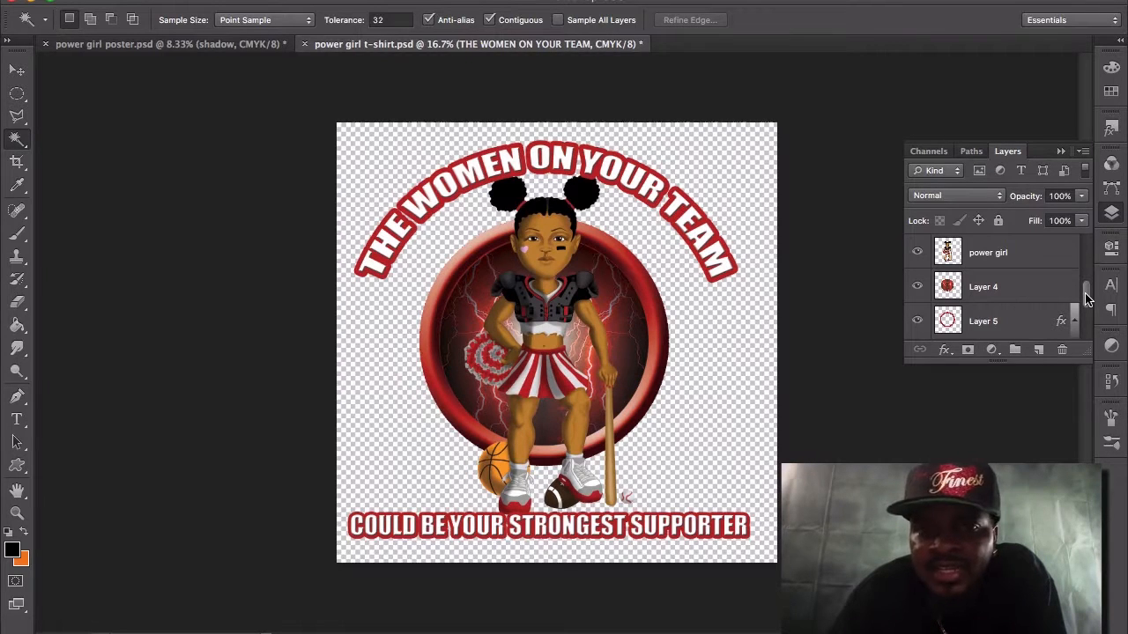
{"action": "left_click_drag", "start_coordinate": [1086, 299], "coordinate": [1088, 286]}
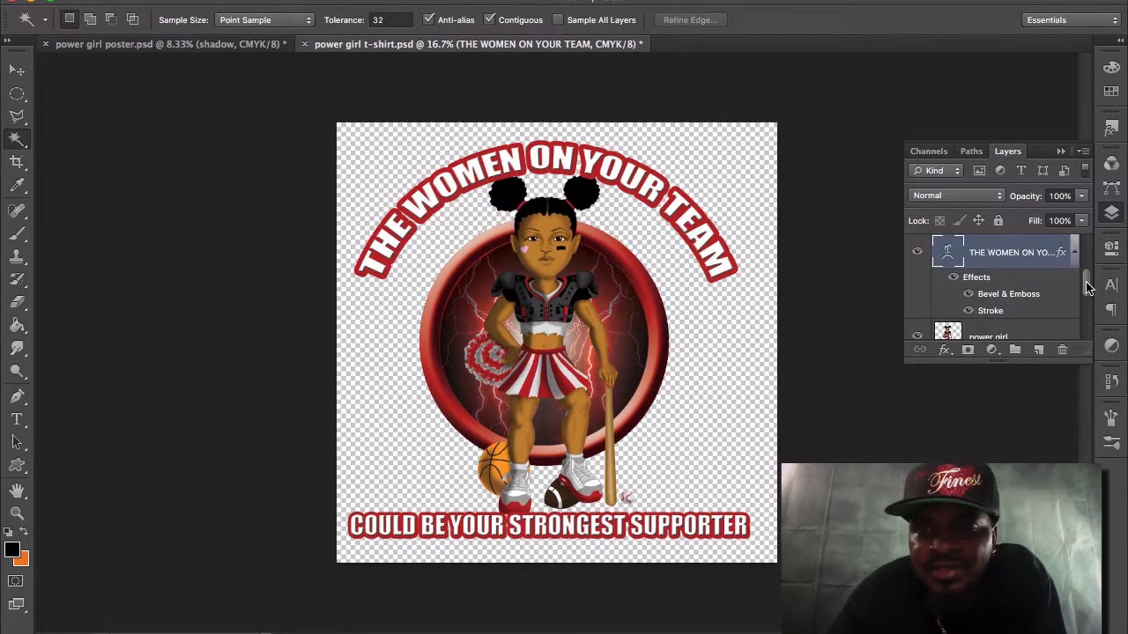
{"action": "left_click_drag", "start_coordinate": [1088, 286], "coordinate": [1088, 251]}
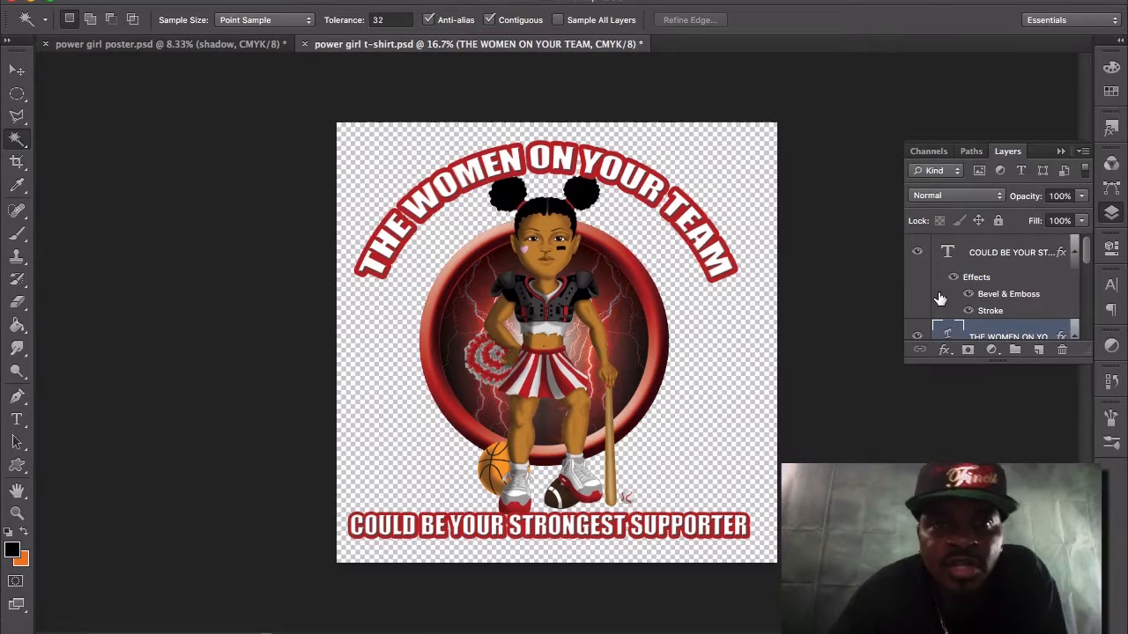
Minimize the t-shirt document, close the powergirl c.jpg preview and open power girl sticker.psd in Photoshop from the desktop.
{"action": "left_click", "coordinate": [33, 2]}
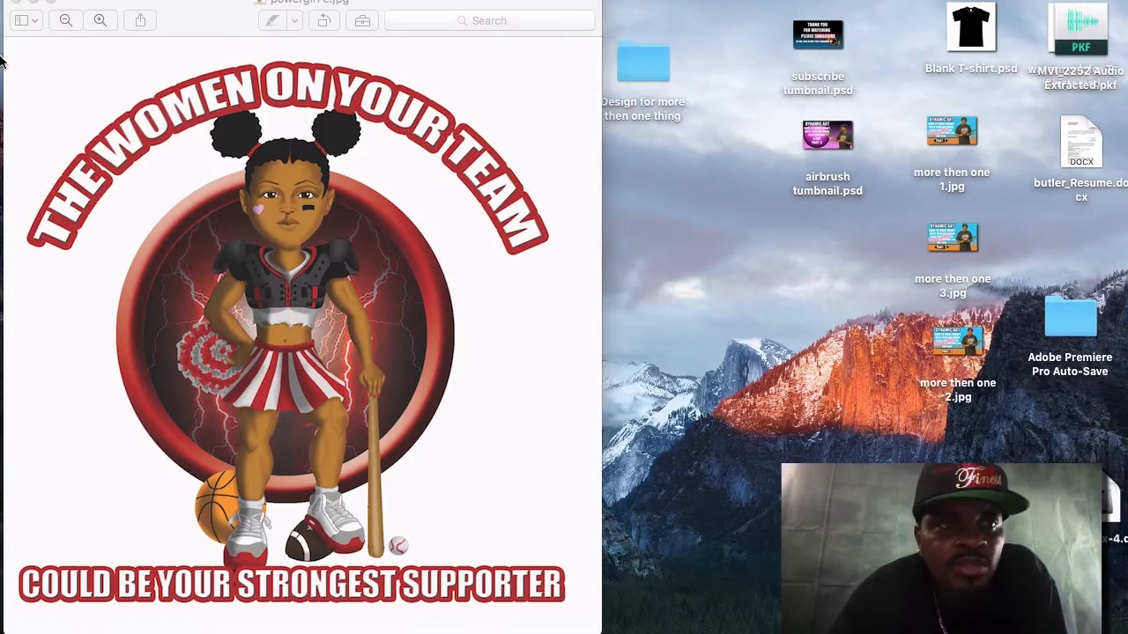
{"action": "left_click", "coordinate": [13, 3]}
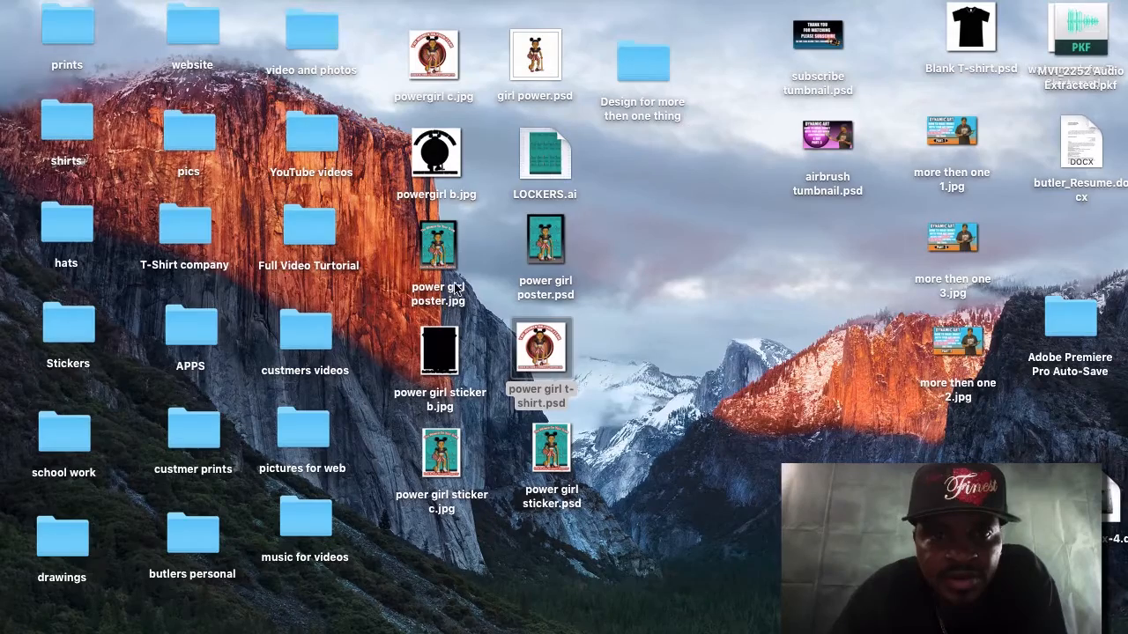
{"action": "left_click", "coordinate": [553, 456]}
{"action": "double_click", "coordinate": [553, 455]}
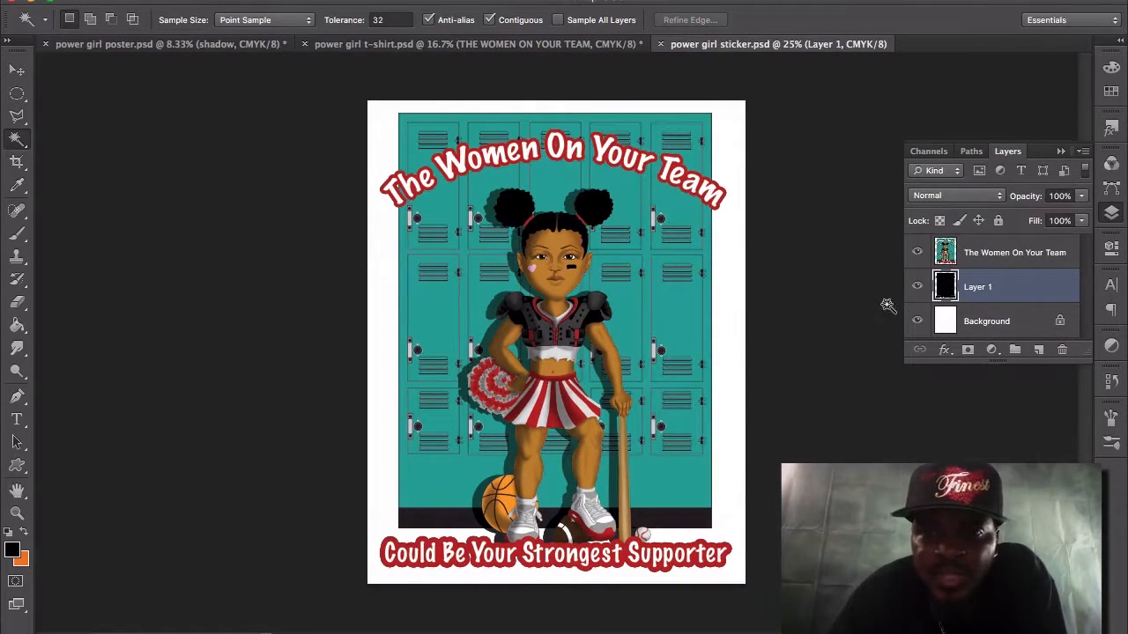
Hide Layer 1 and the white Background in the sticker document so only the artwork layer shows.
{"action": "left_click", "coordinate": [916, 288]}
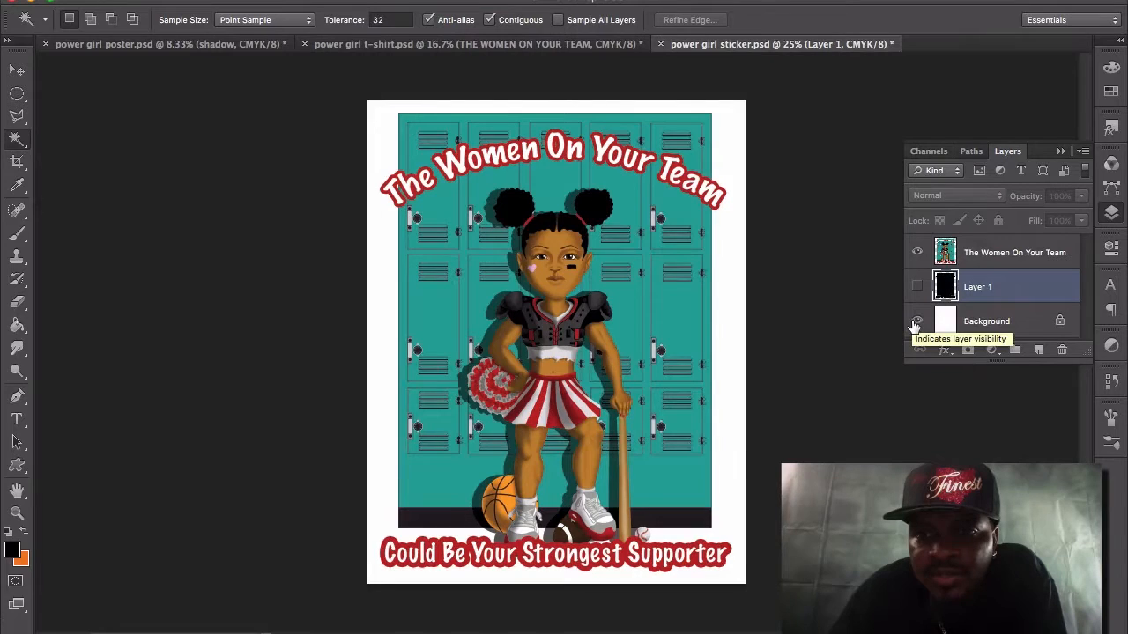
{"action": "left_click", "coordinate": [916, 322]}
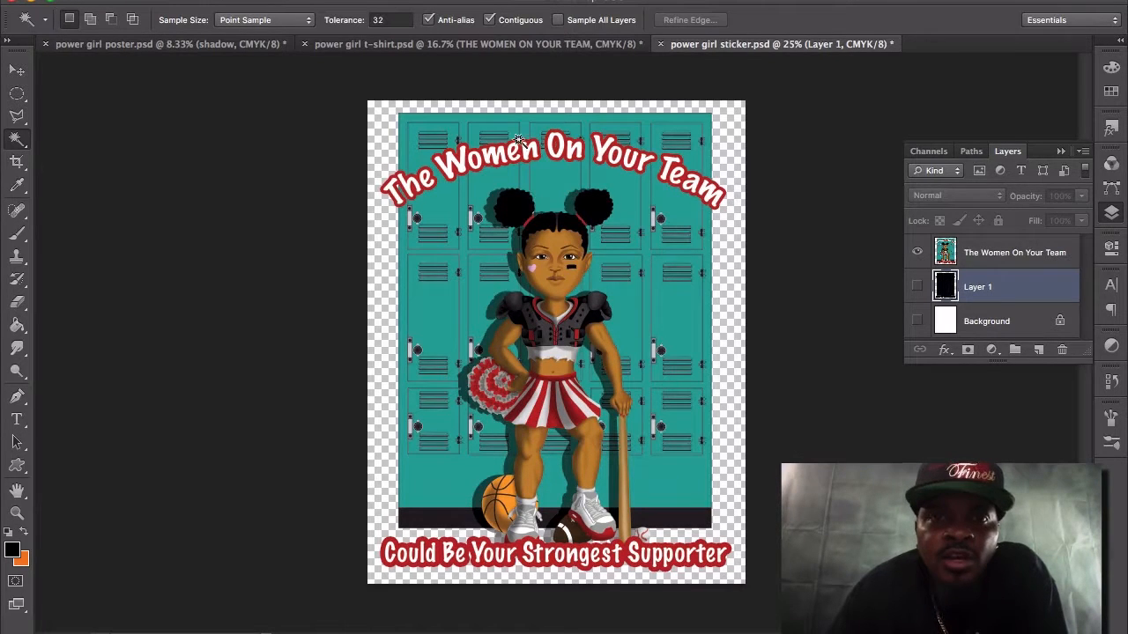
Review the power girl t-shirt design and the power girl poster once more.
{"action": "left_click", "coordinate": [498, 45]}
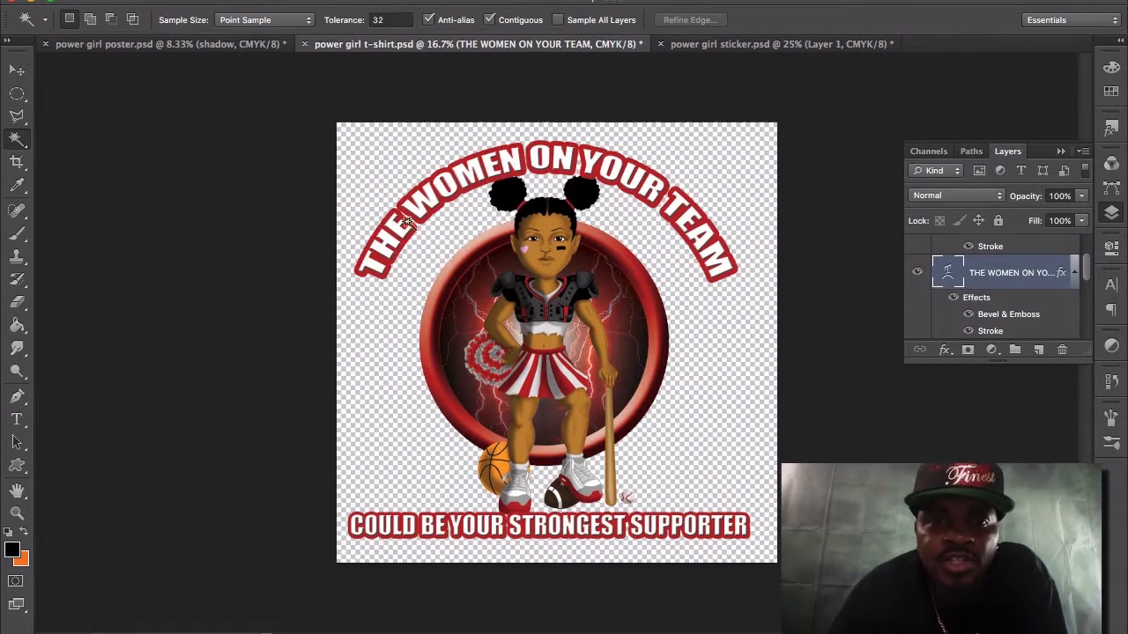
{"action": "left_click", "coordinate": [257, 51]}
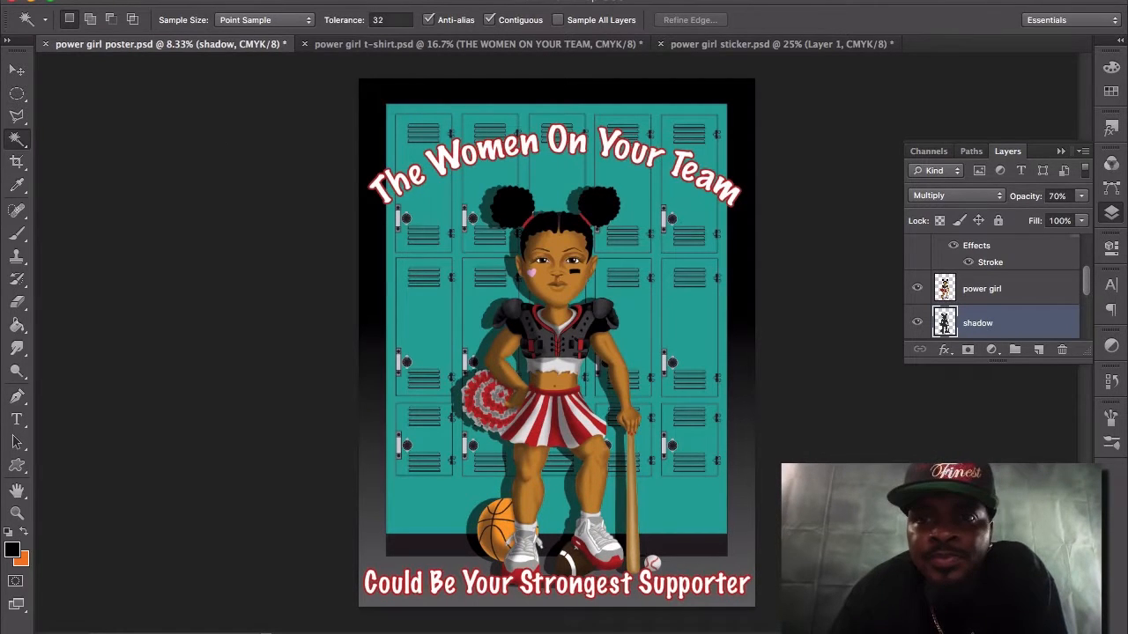
{"action": "left_click", "coordinate": [881, 3]}
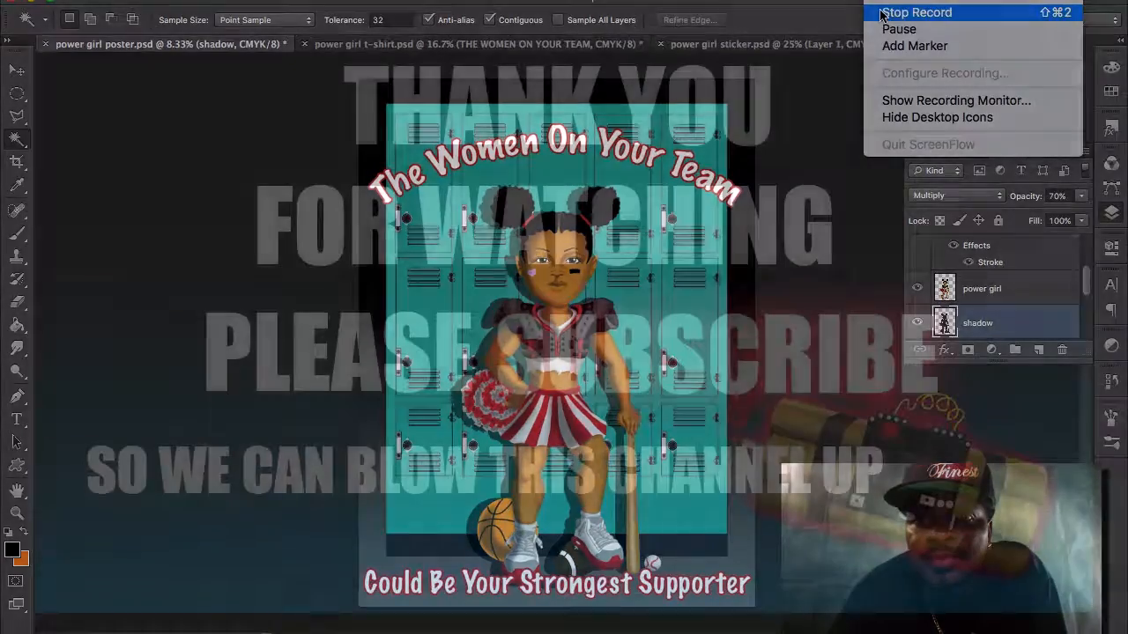